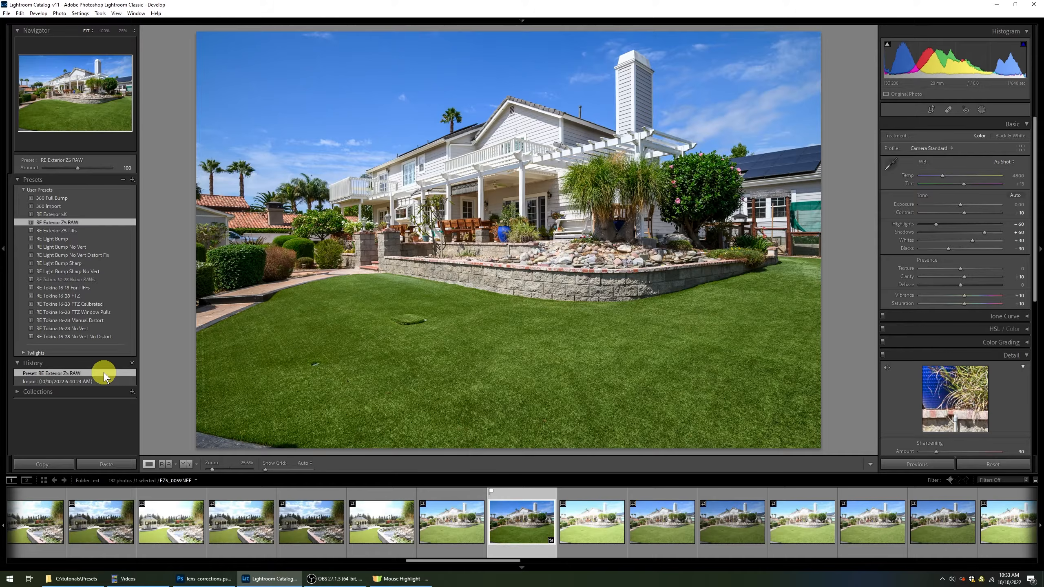
Compare the exterior photo's import state with its RE Exterior ZS RAW preset state in the history, ending on the import state.
click(102, 380)
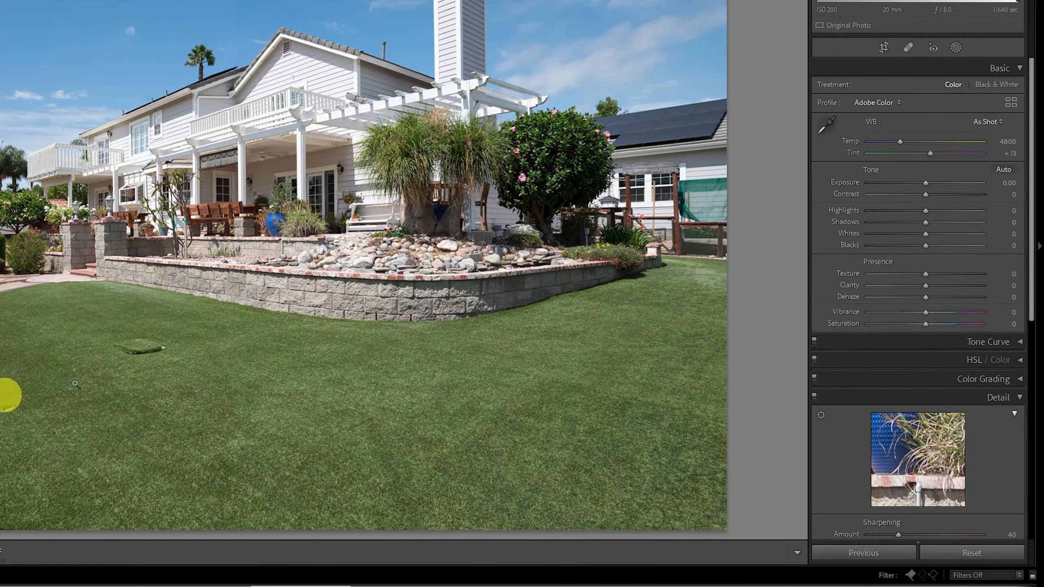
click(878, 101)
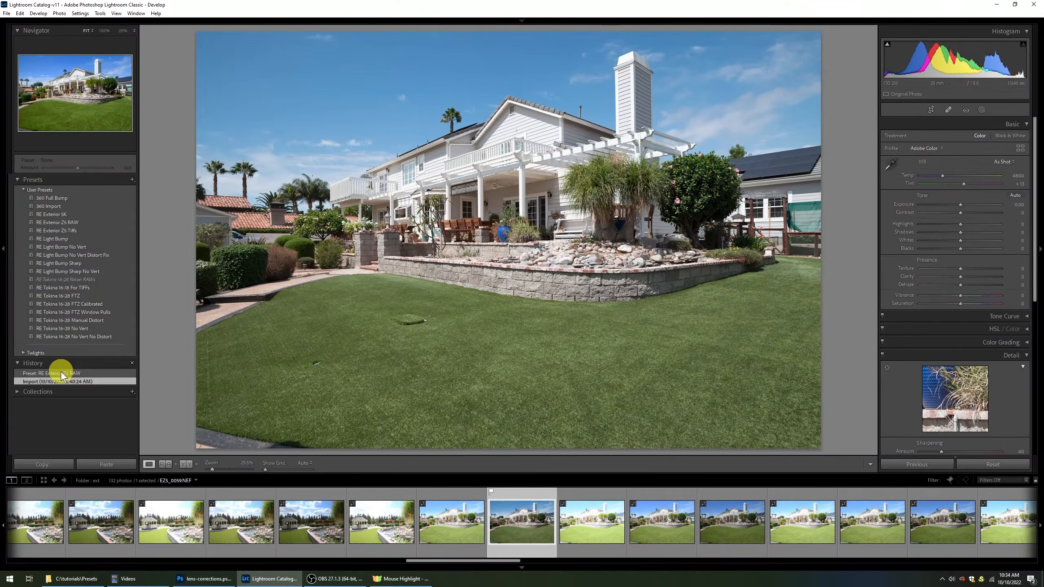
click(63, 374)
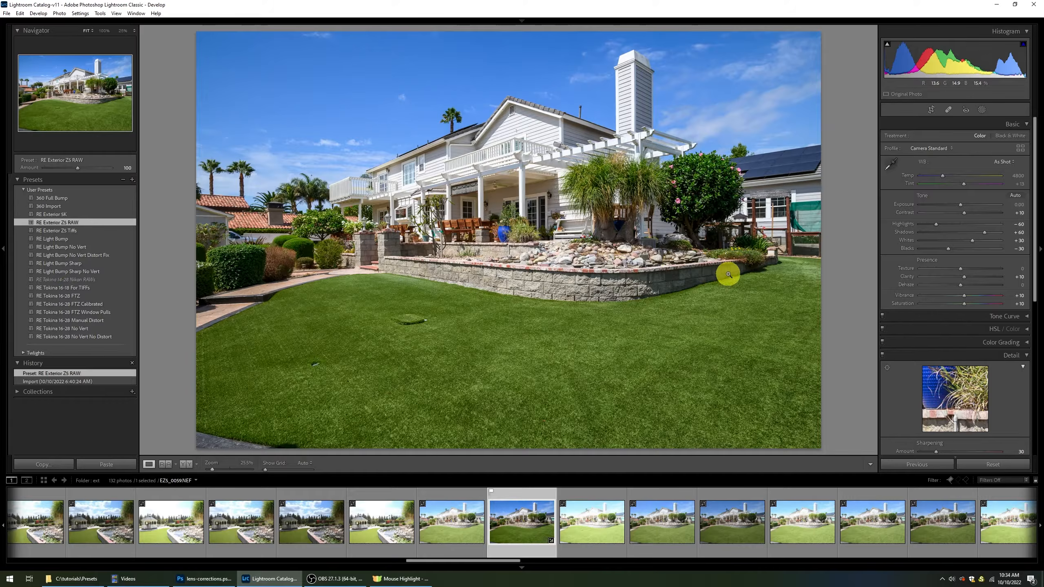
click(87, 382)
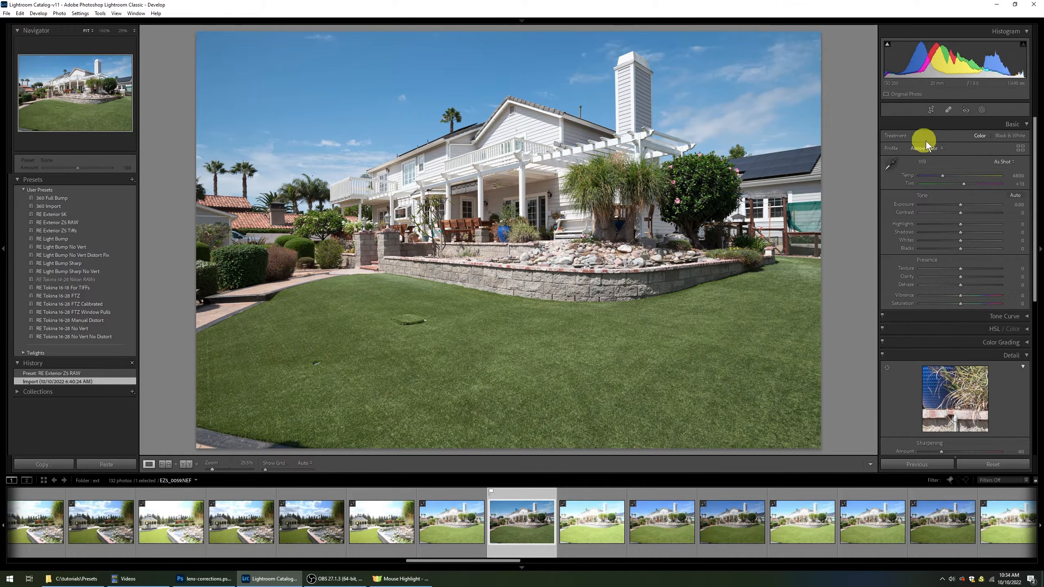
Browse the Camera Matching profiles for the exterior photo, try Camera Landscape, and settle on Camera Standard.
click(935, 148)
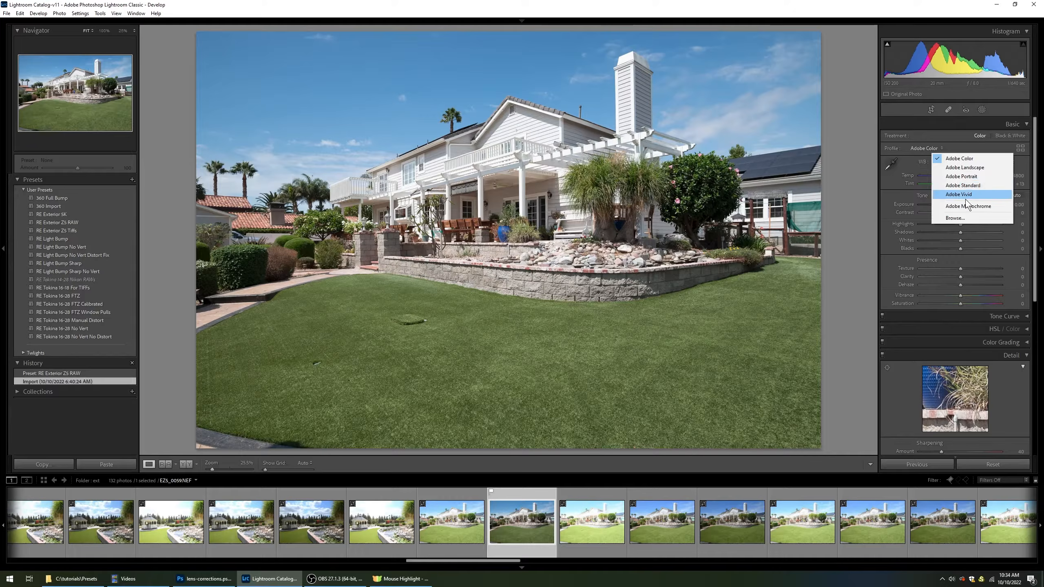
click(984, 222)
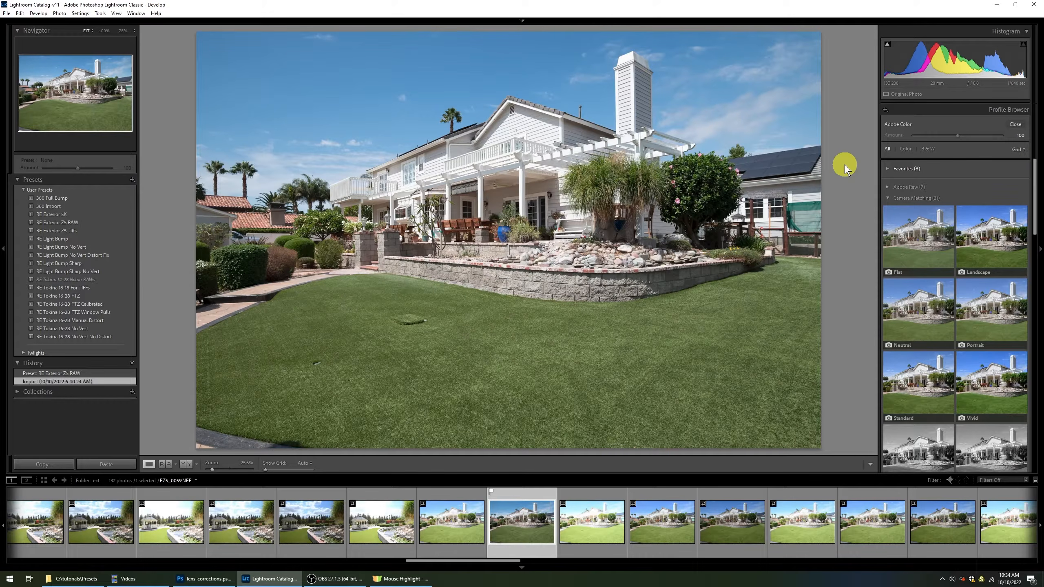
click(888, 199)
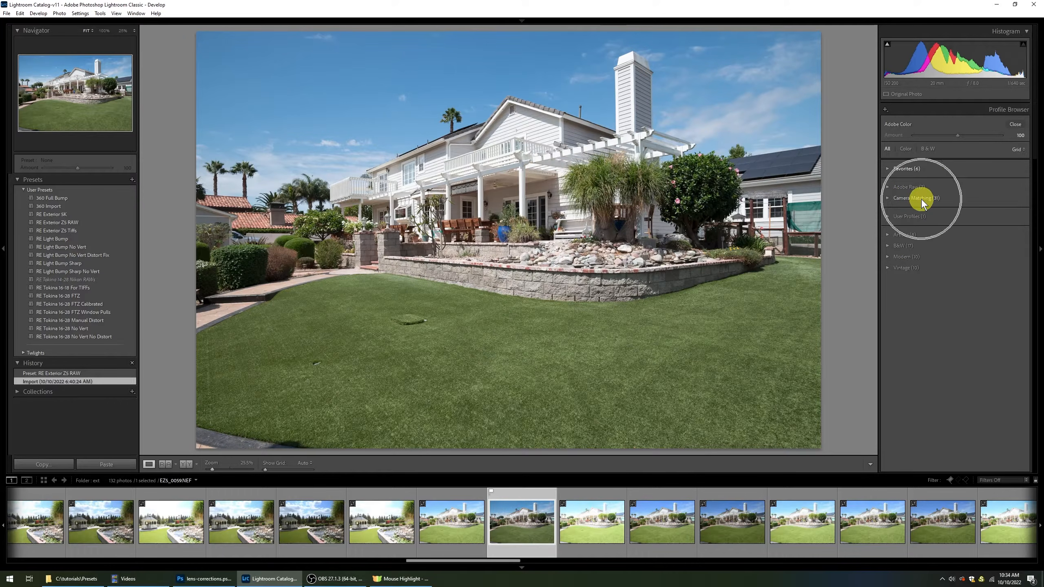
click(887, 198)
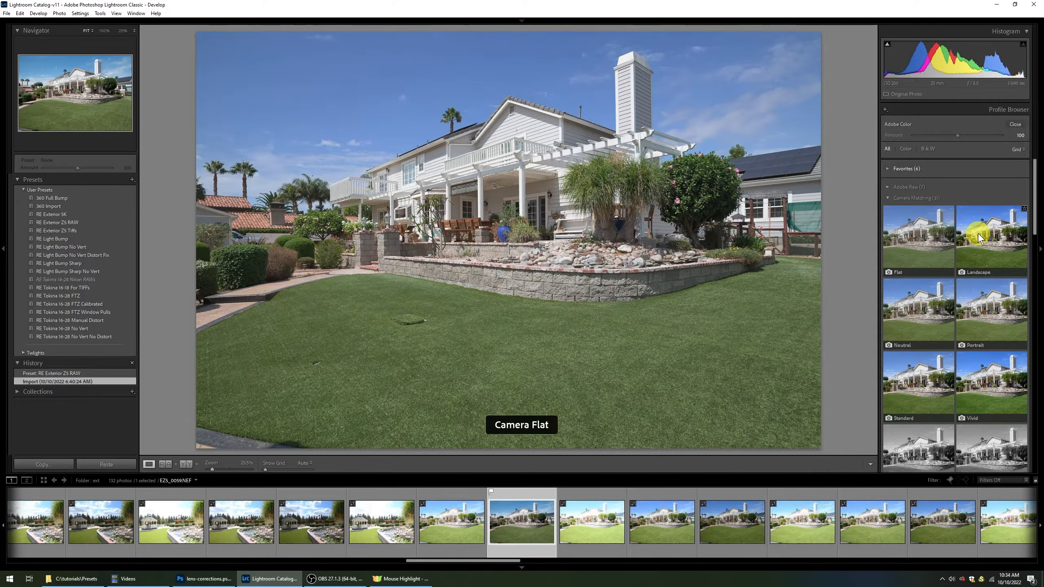
click(985, 235)
click(926, 384)
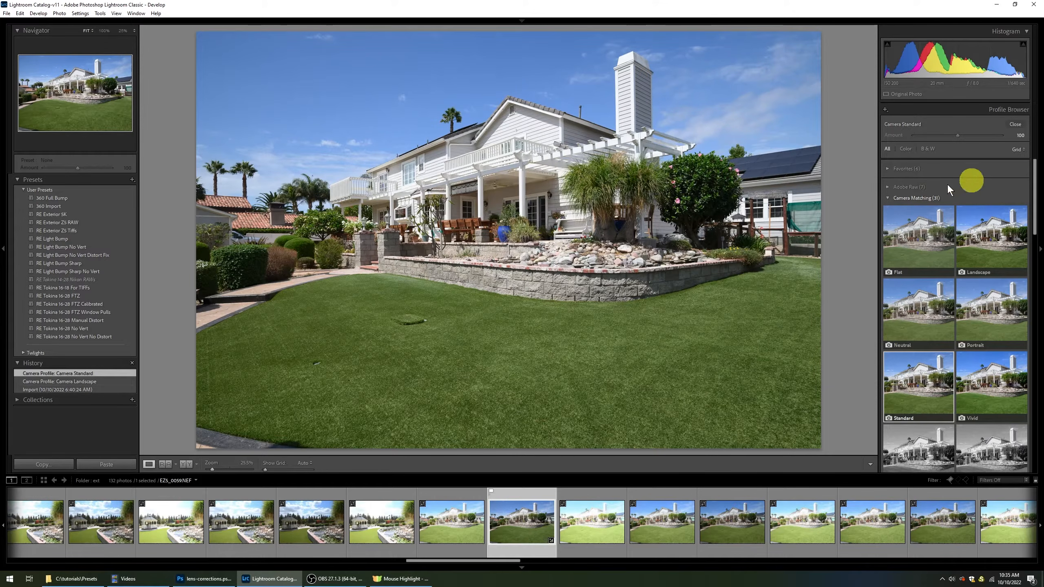
click(1015, 124)
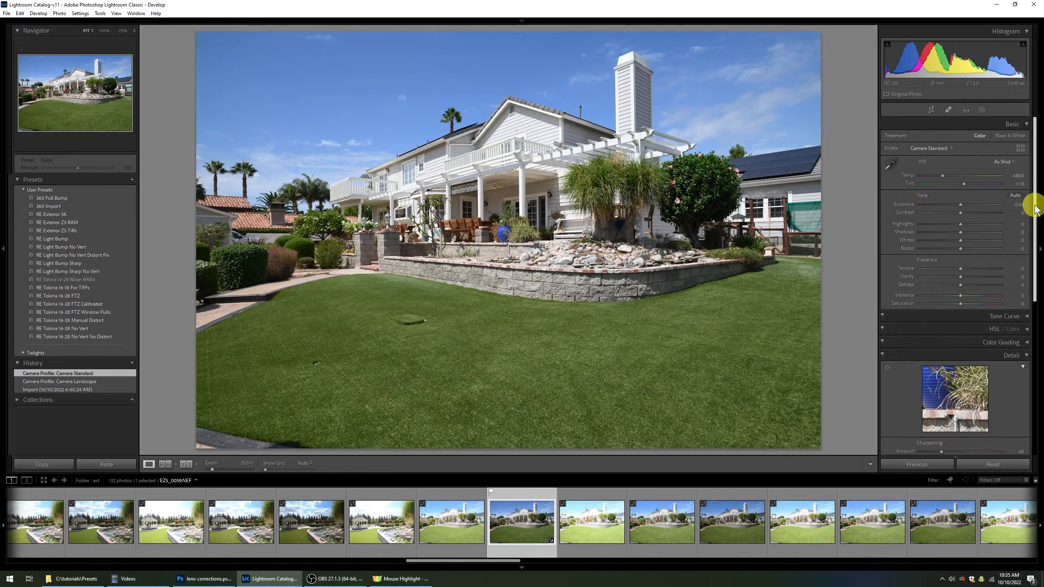
Preview the sharpening mask on the exterior photo, leaving the Masking amount at its current value.
drag(1033, 204, 1034, 307)
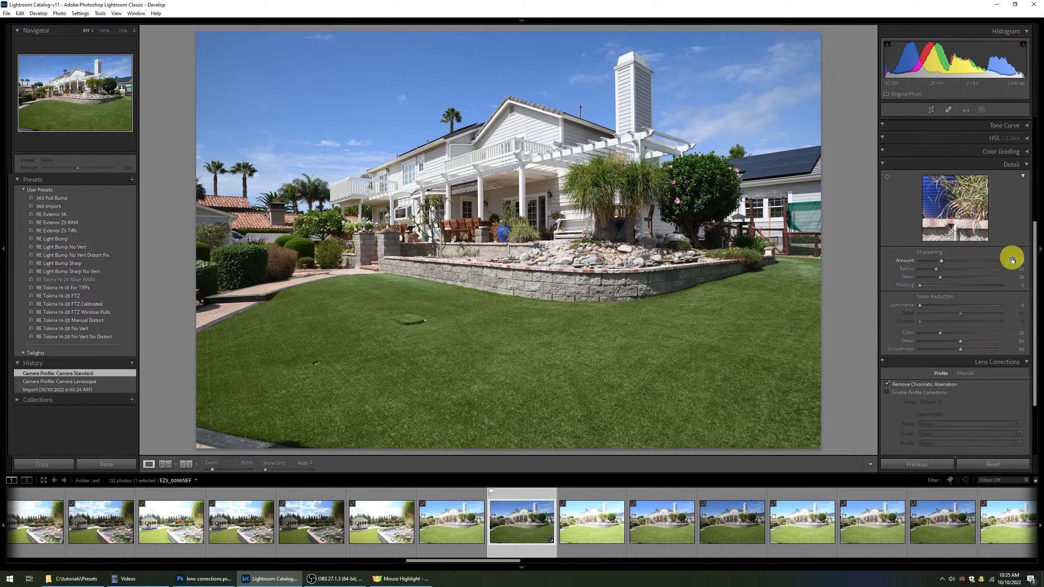
alt+click(920, 285)
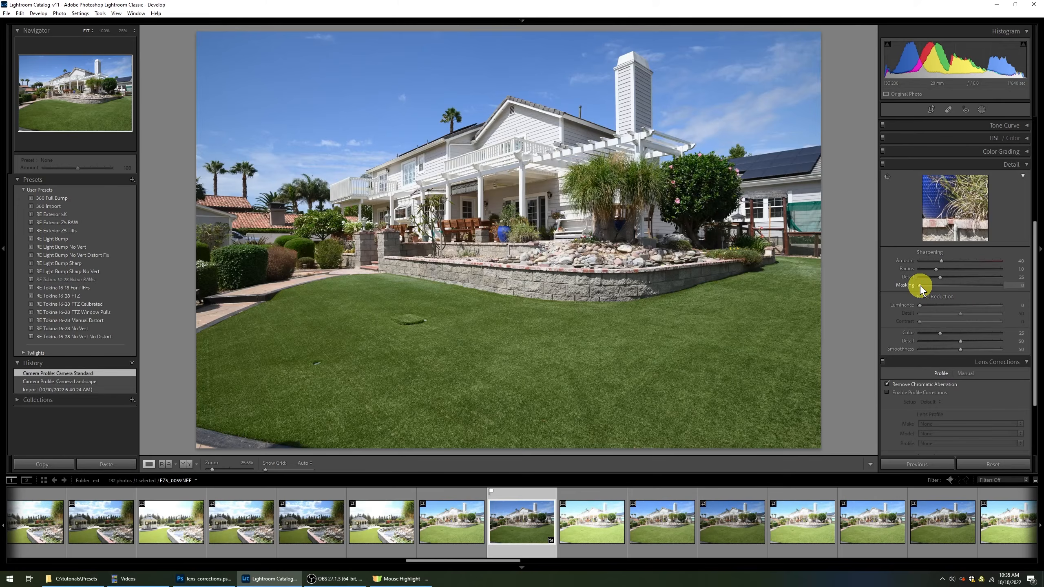
drag(920, 286, 912, 287)
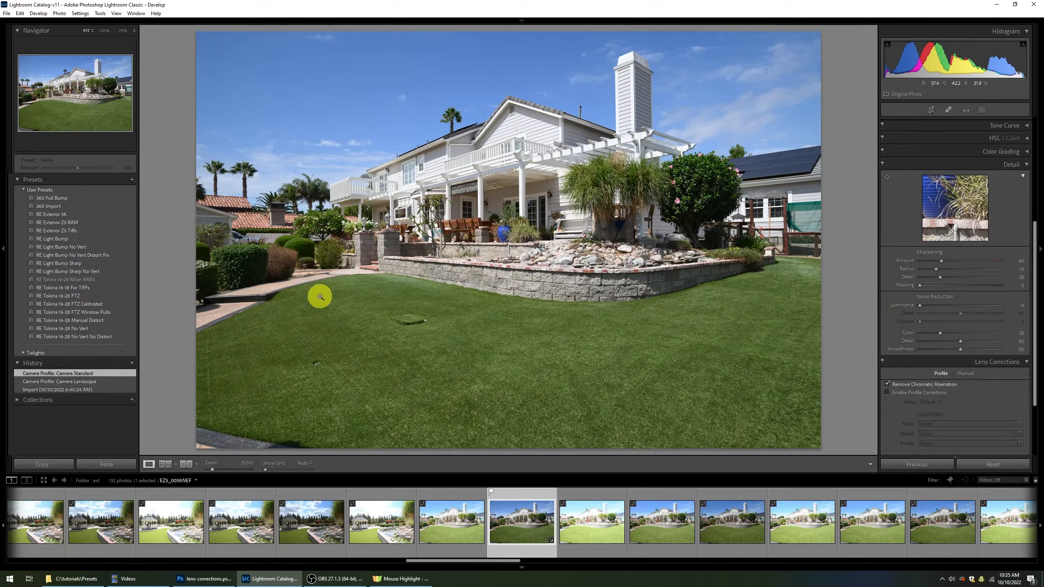
Apply the RE Exterior ZS RAW preset, preview its sharpening mask, and inspect the house facade at 100% zoom.
click(70, 223)
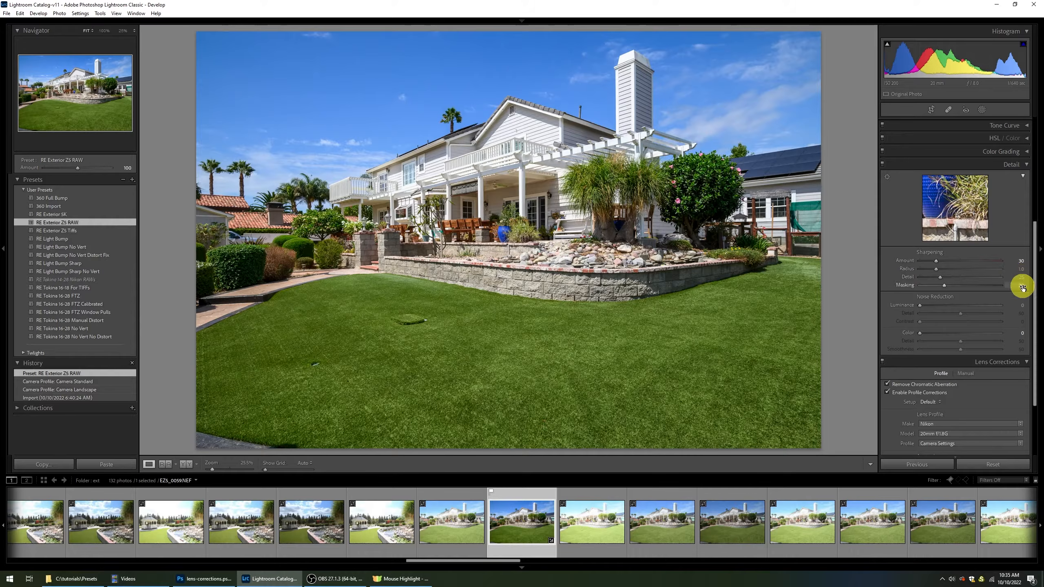
alt+click(945, 286)
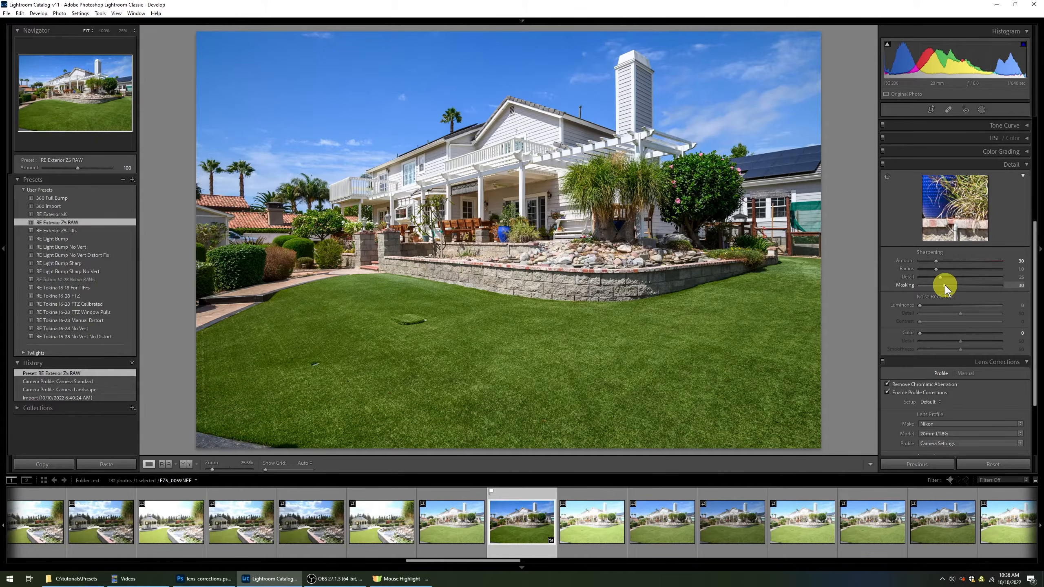
click(502, 114)
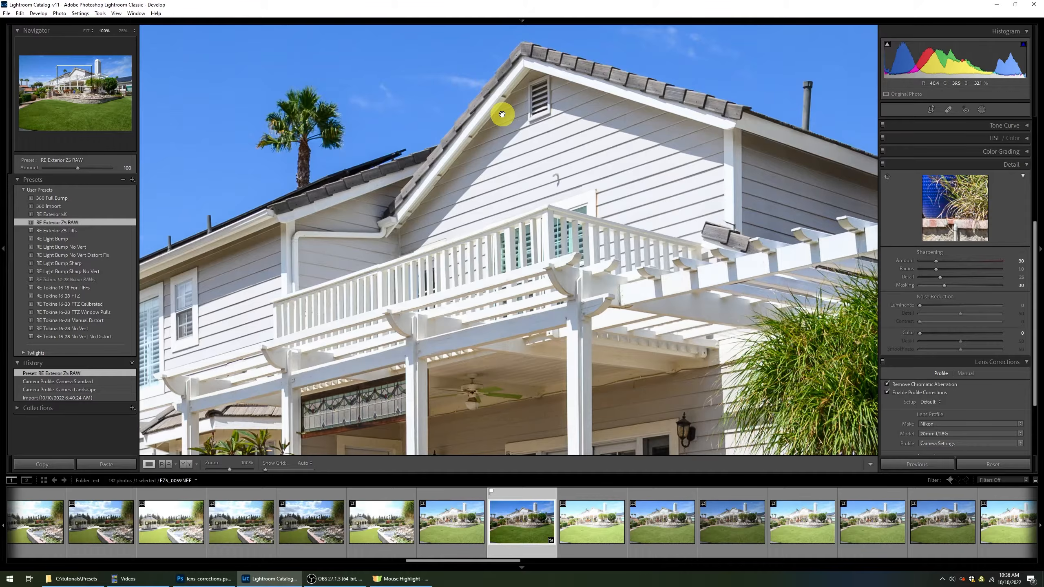
click(570, 272)
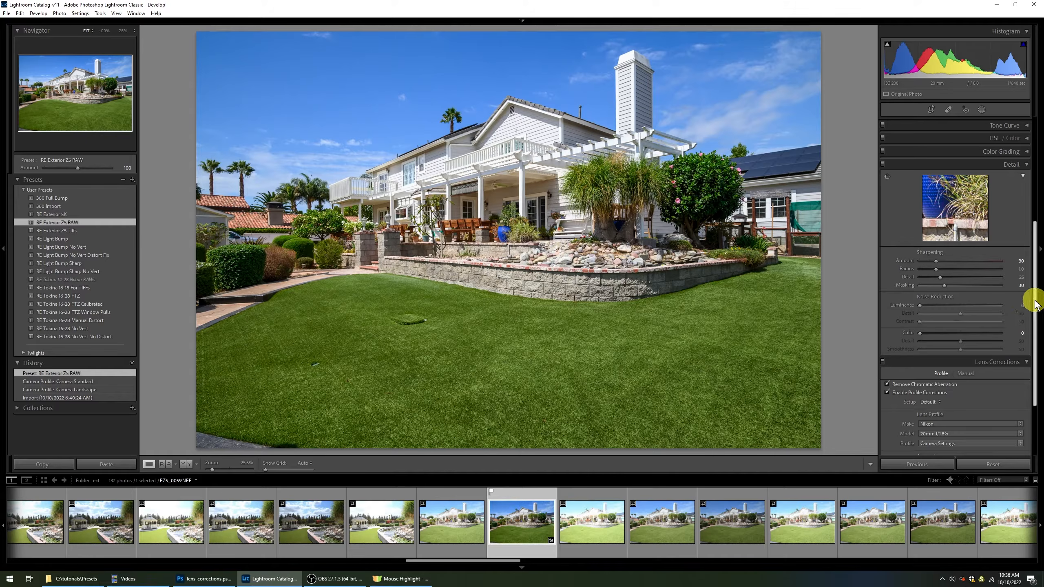
Revert the exterior photo to its import state and enable lens profile corrections.
scroll(1034, 302, down, 4)
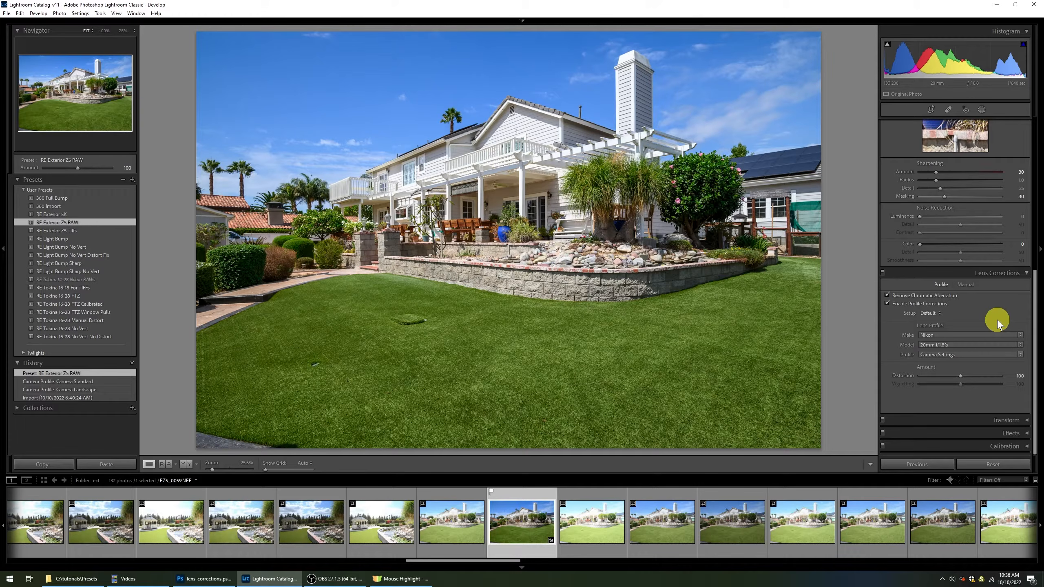
click(93, 397)
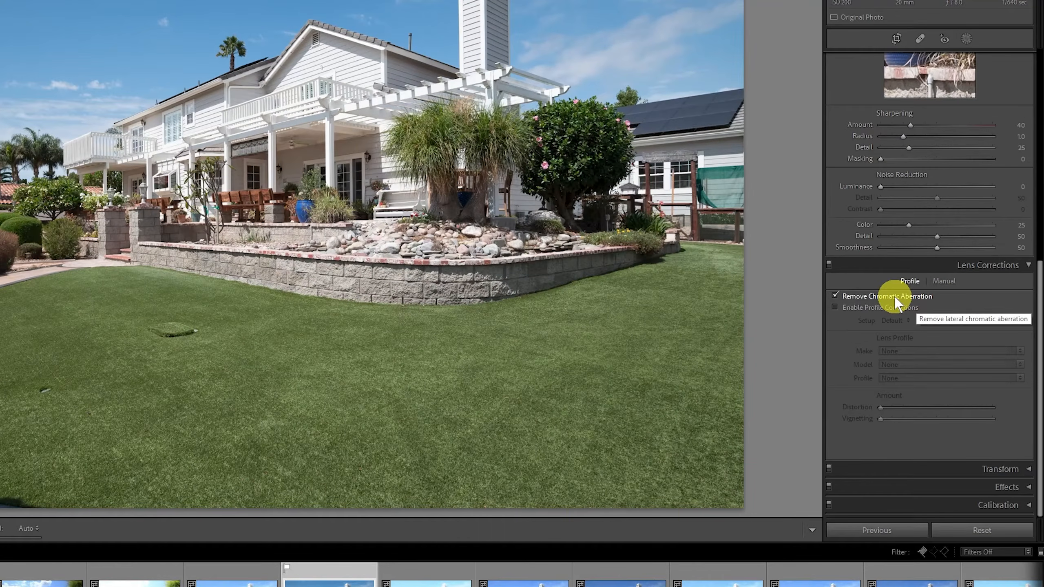
click(859, 308)
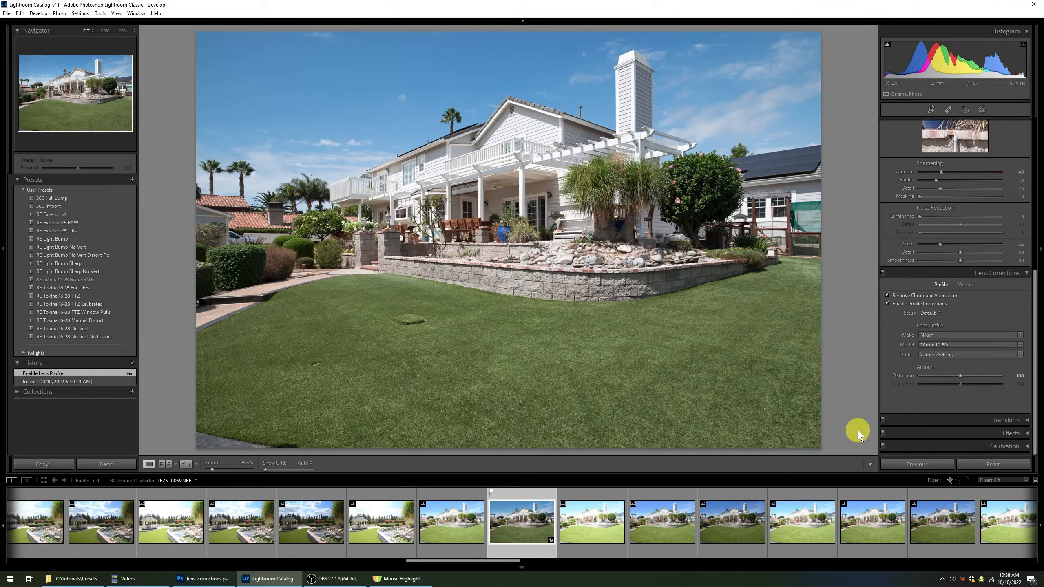
Apply the RE Exterior ZS RAW preset to the photo and review its basic, detail and lens correction settings.
drag(1034, 371, 1035, 218)
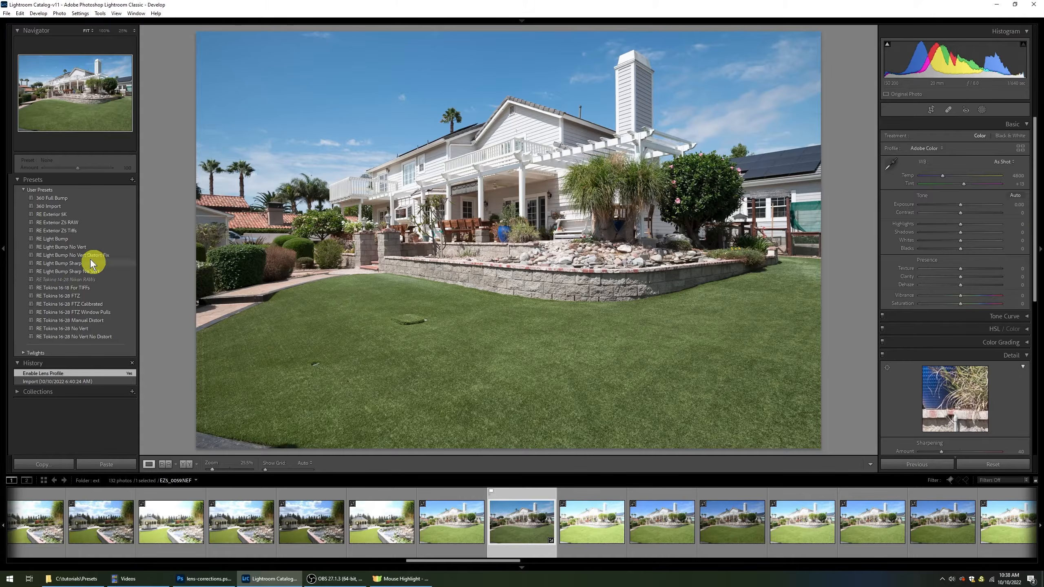
click(62, 223)
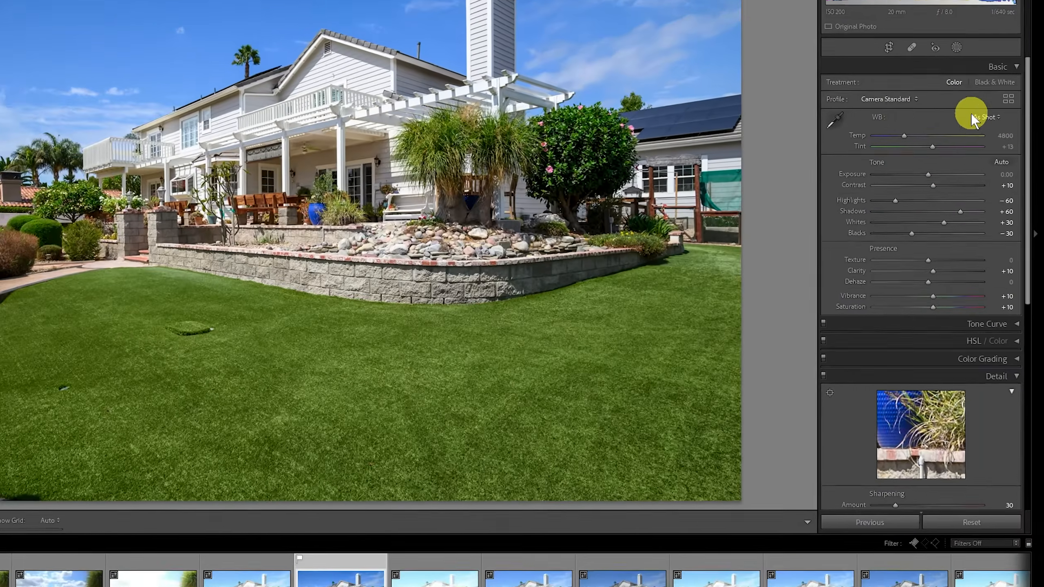
drag(1024, 120, 1031, 336)
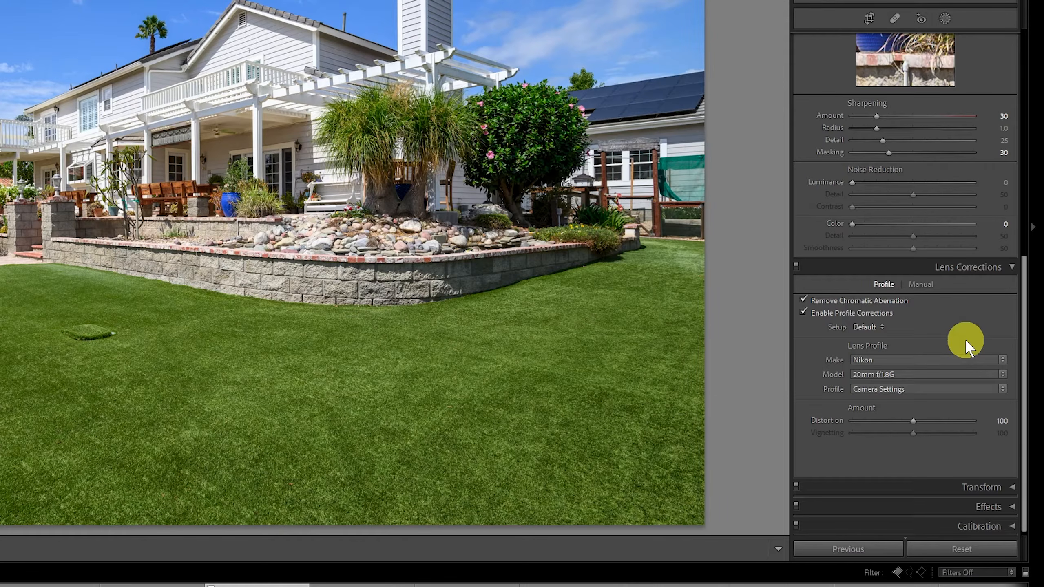
drag(1024, 369, 1019, 112)
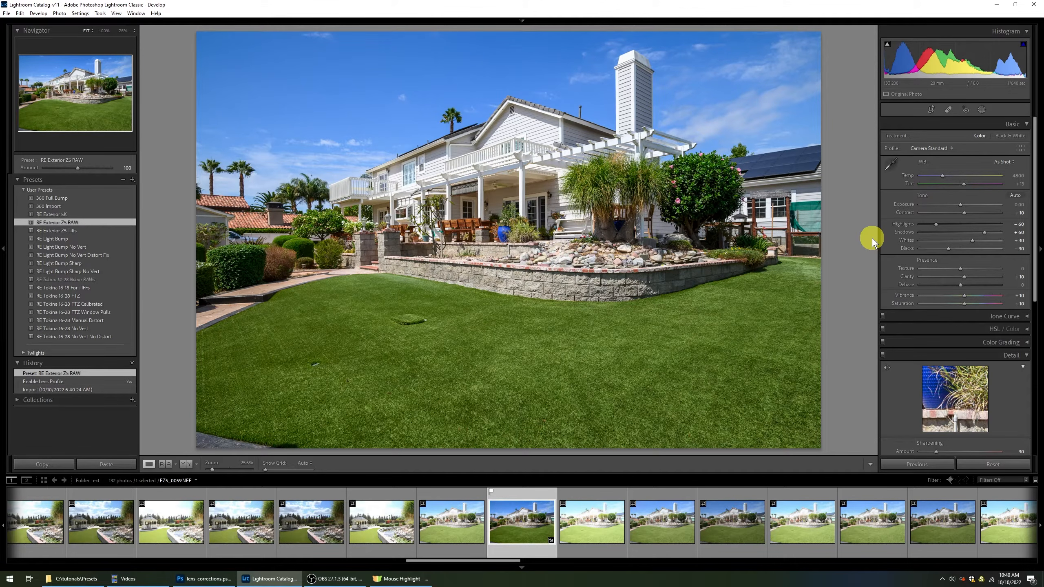
Try Highlights at -38, Shadows at +84 and Blacks at -20, and restore the RE Exterior ZS RAW preset.
click(944, 224)
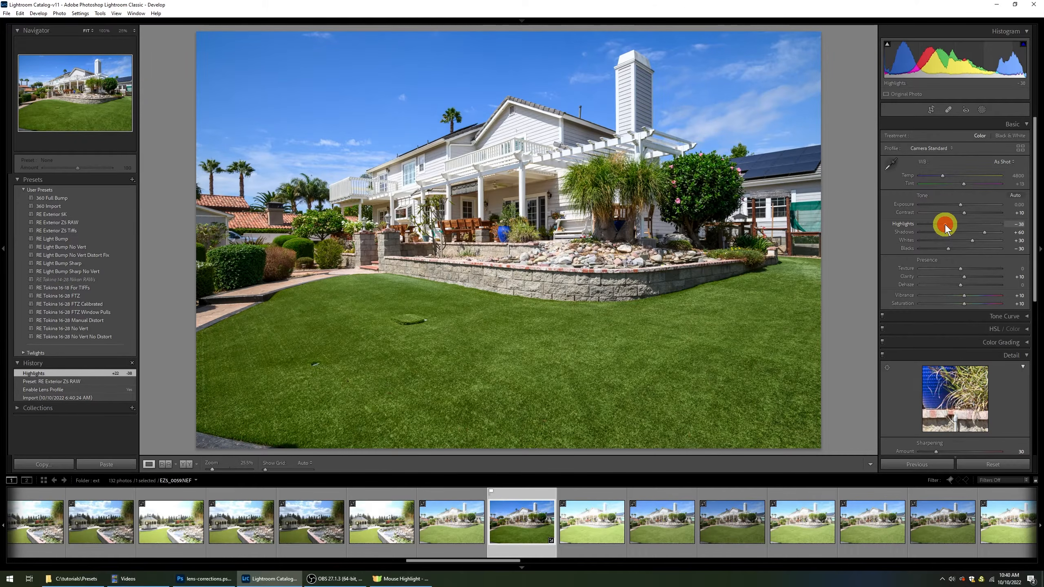
click(995, 232)
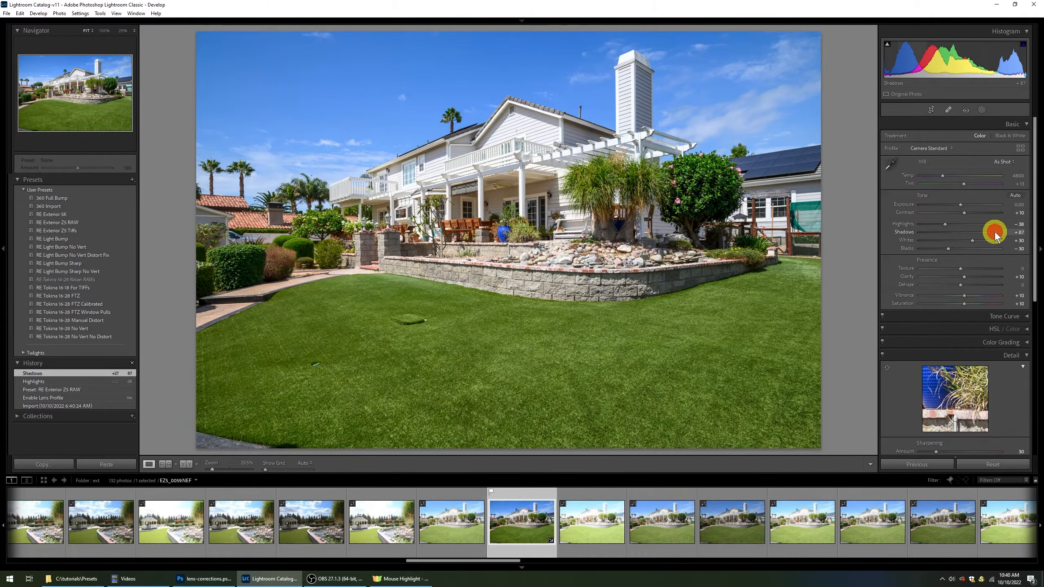
mouse_move(995, 232)
mouse_down()
mouse_move(940, 248)
mouse_move(953, 248)
mouse_up()
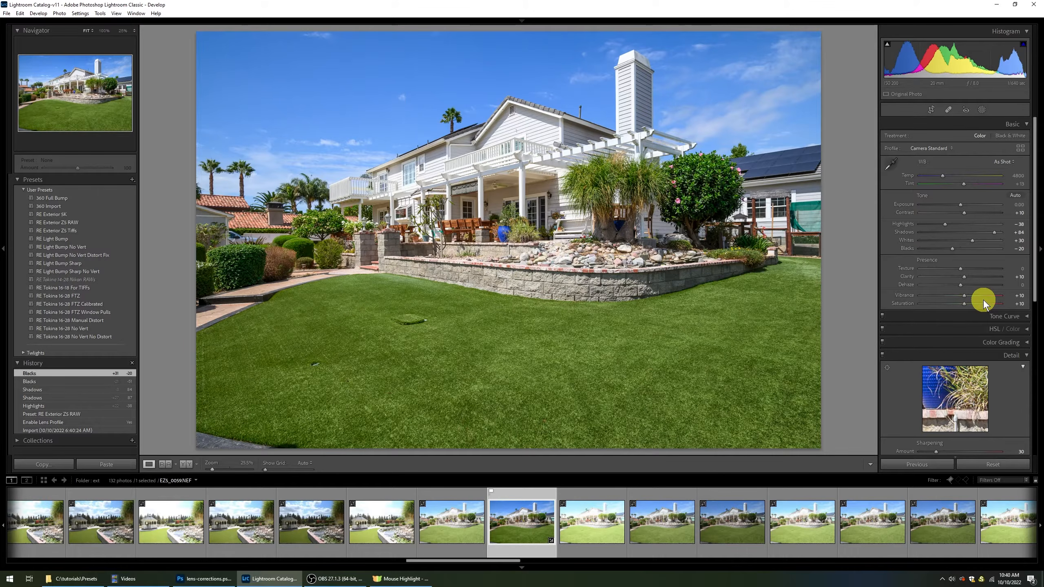
click(55, 222)
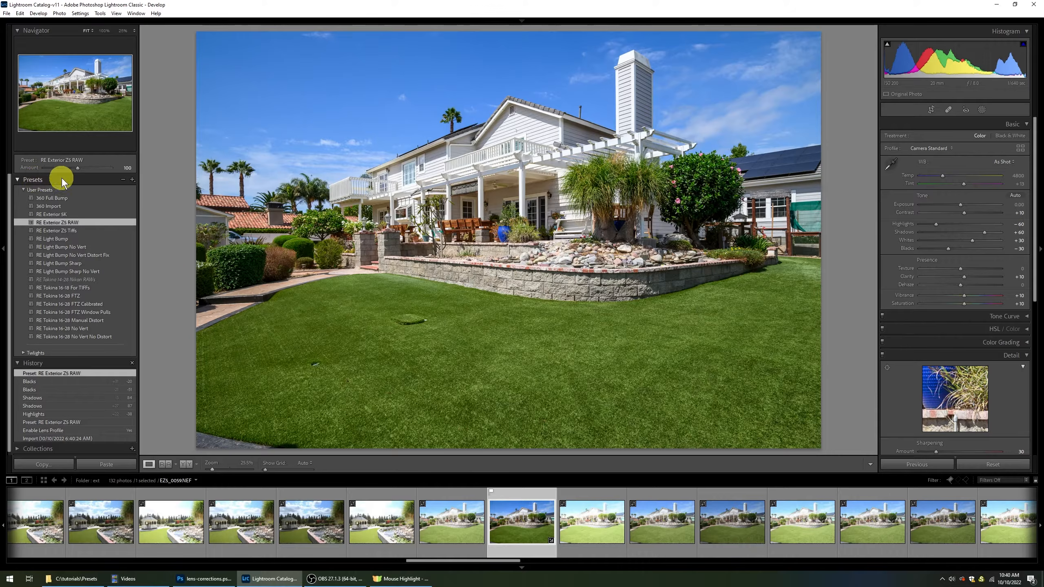
Start a new develop preset from the current settings and name it Exterior Preset 1.
click(133, 180)
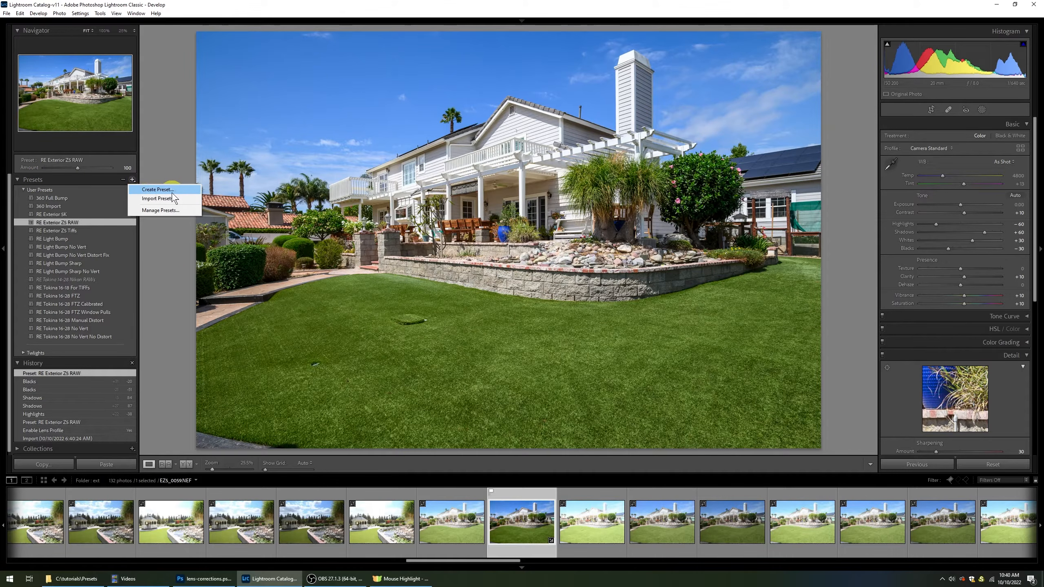
click(186, 190)
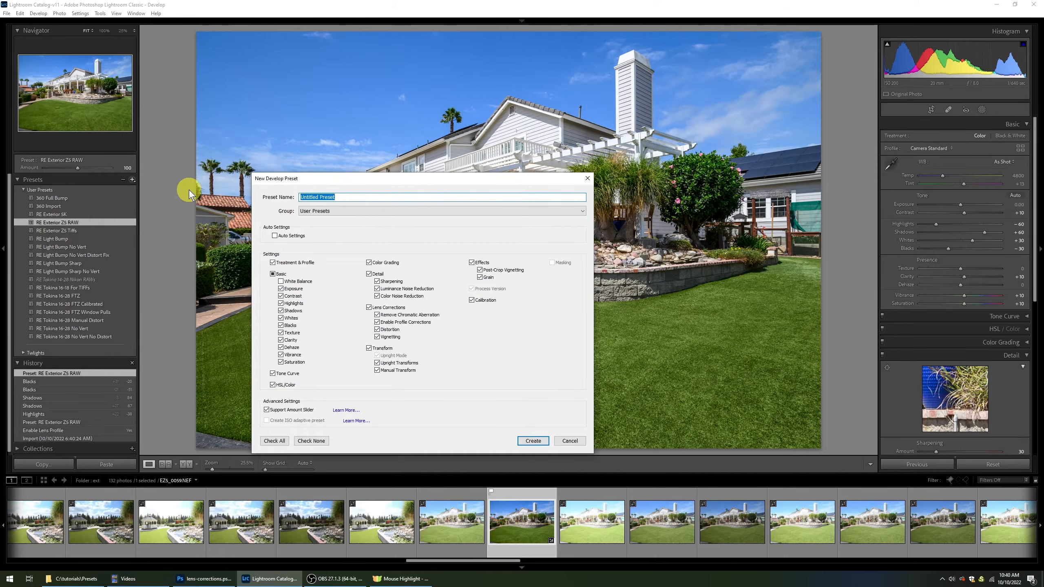
drag(381, 182, 463, 168)
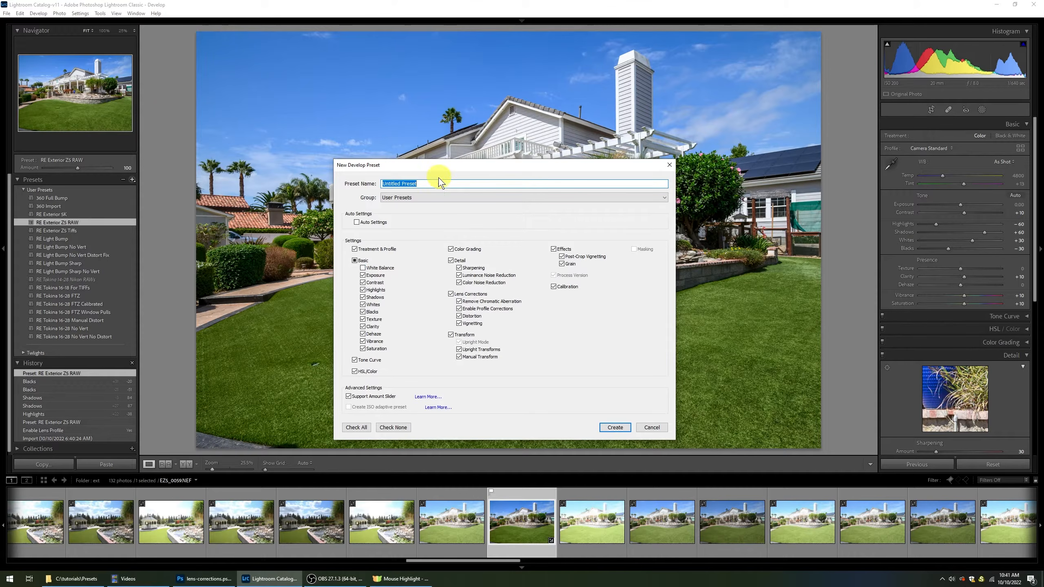
click(436, 184)
key(BackSpace)
key(BackSpace)
key(BackSpace)
key(BackSpace)
key(BackSpace)
key(BackSpace)
key(BackSpace)
key(BackSpace)
key(BackSpace)
key(BackSpace)
key(BackSpace)
key(BackSpace)
key(BackSpace)
text(Exterior Preset 1)
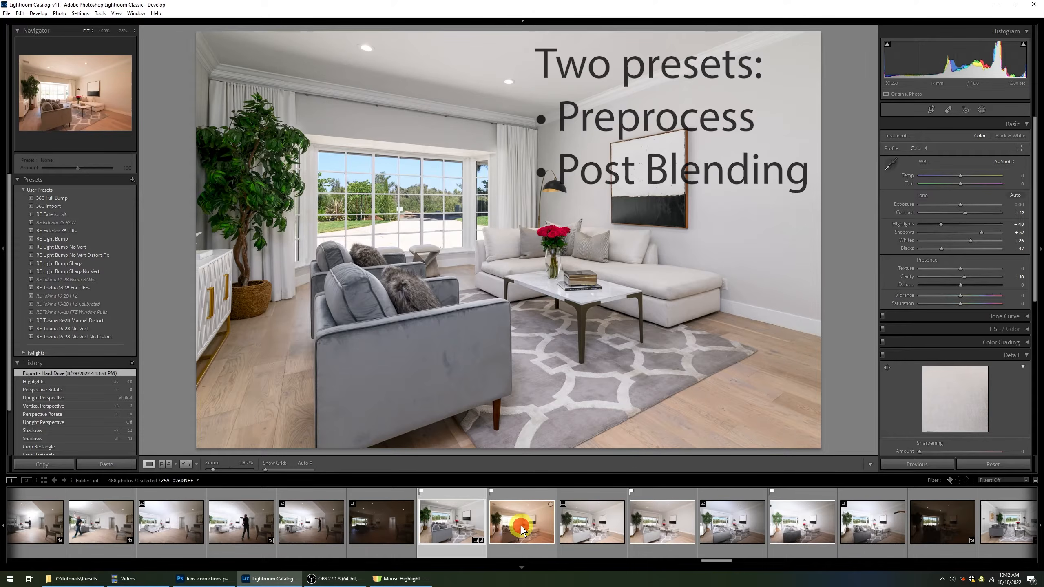
Look through the differently exposed and lit shots of the living room, returning to the warm-toned frame.
click(520, 527)
click(676, 531)
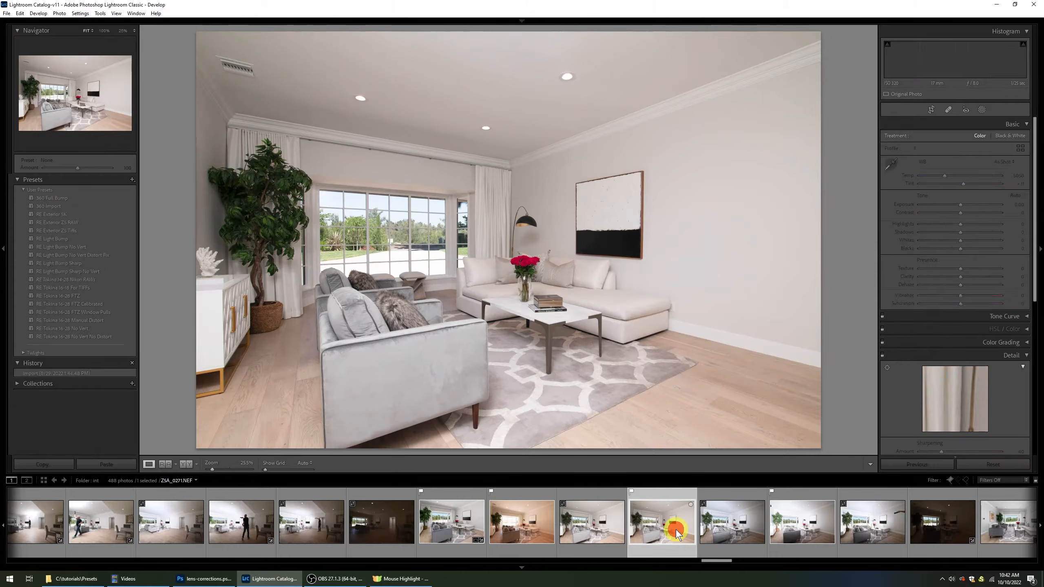
click(804, 523)
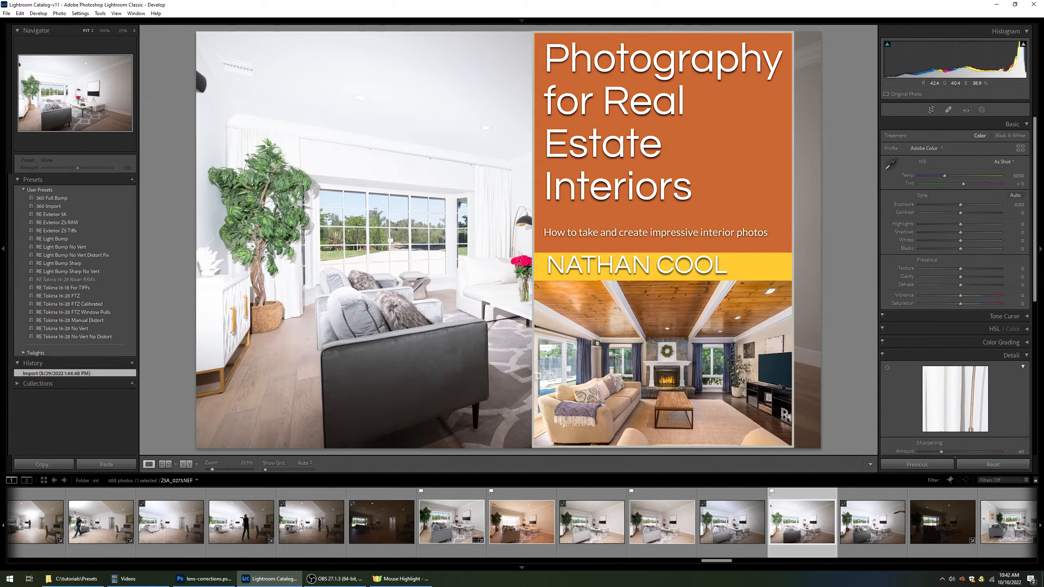
click(527, 530)
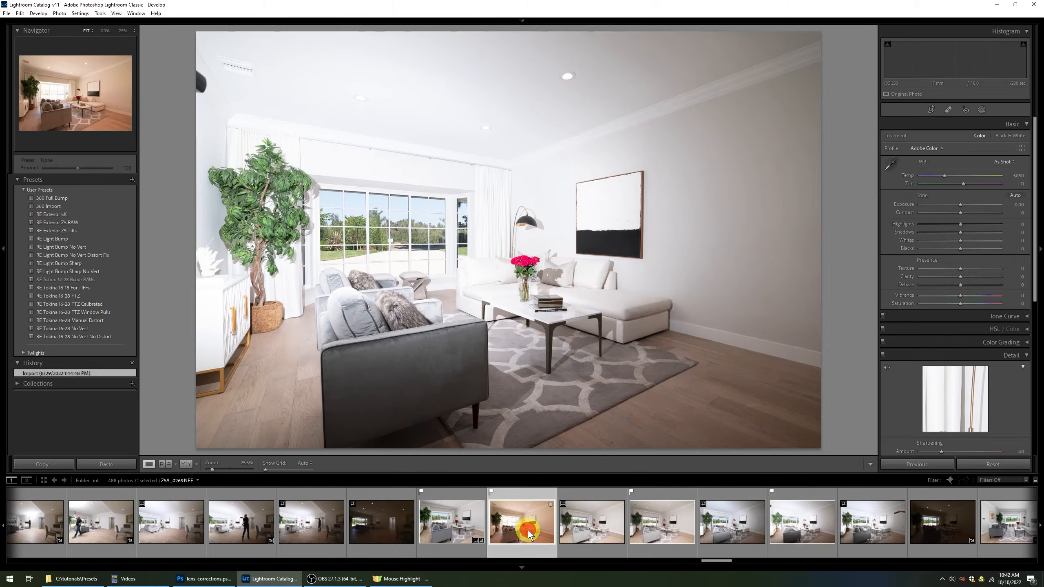
Compare the living room frames ZSA_0271.NEF and ZSA_0273.NEF, returning to ZSA_0271.NEF.
click(663, 530)
click(808, 530)
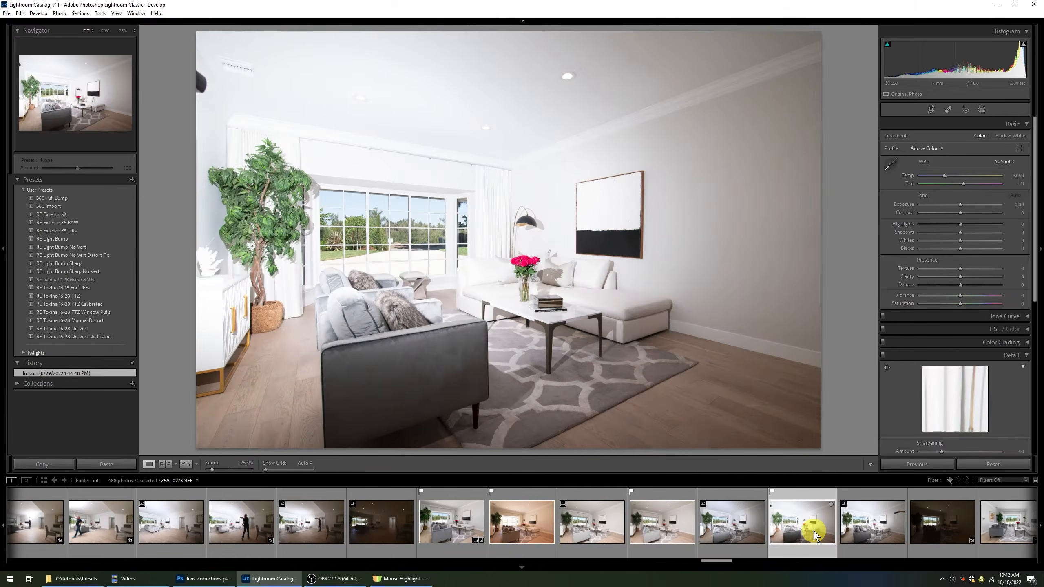
click(665, 522)
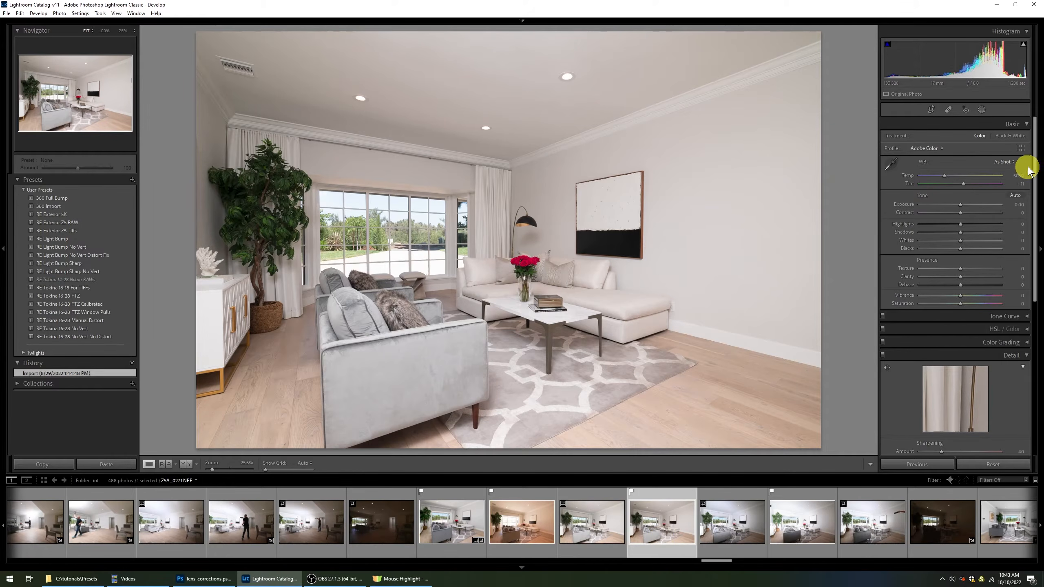
Try enabling lens profile corrections with the Tokina make, and restore the photo's imported state.
drag(1034, 169, 1034, 345)
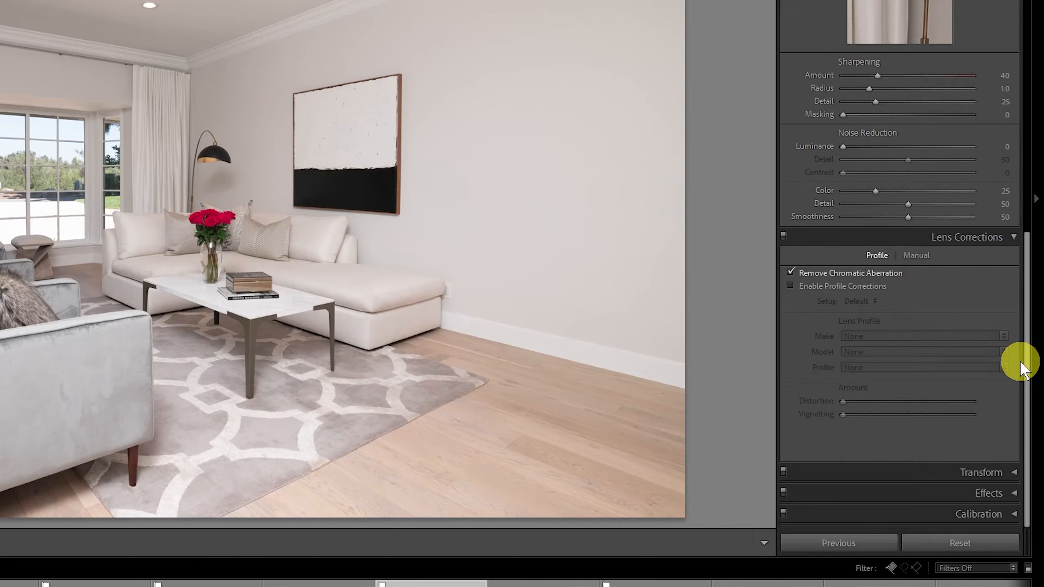
click(804, 287)
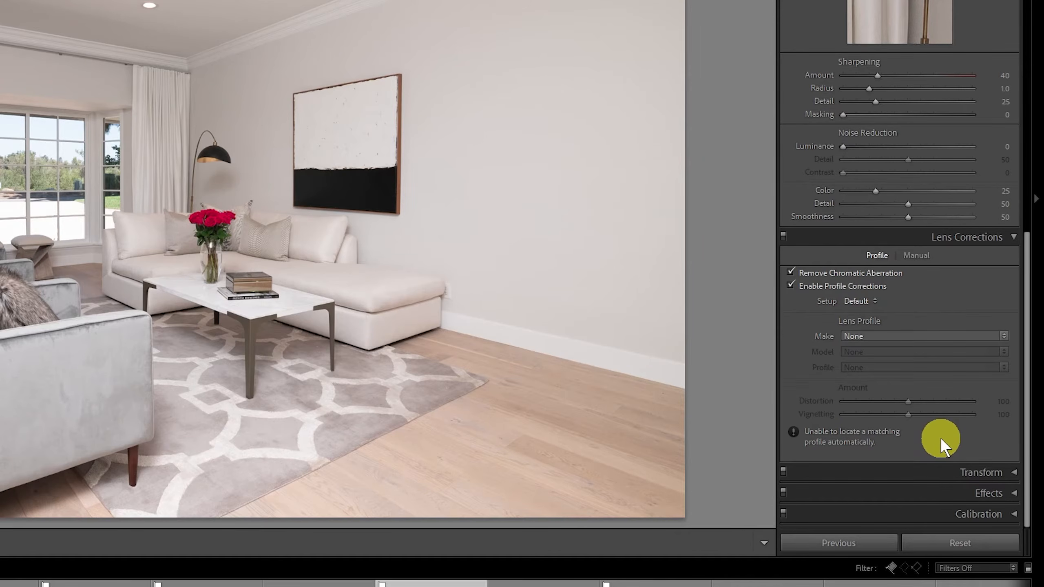
click(924, 336)
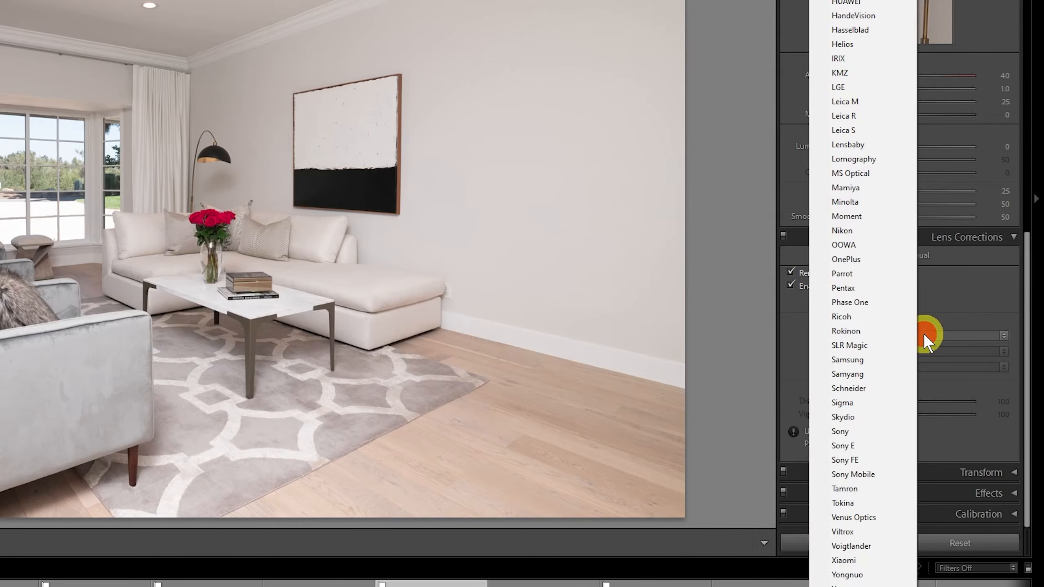
click(862, 502)
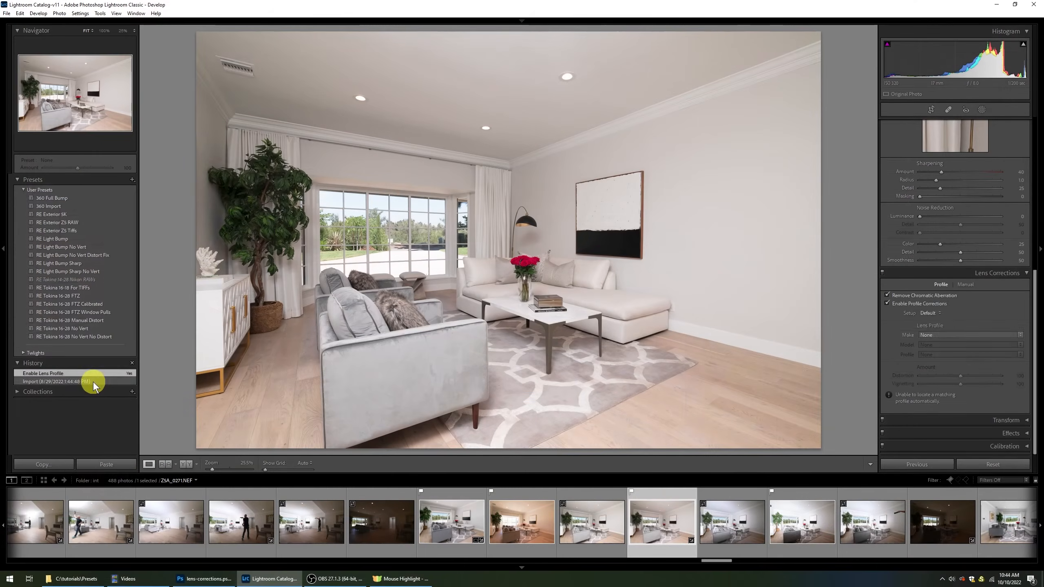
click(94, 383)
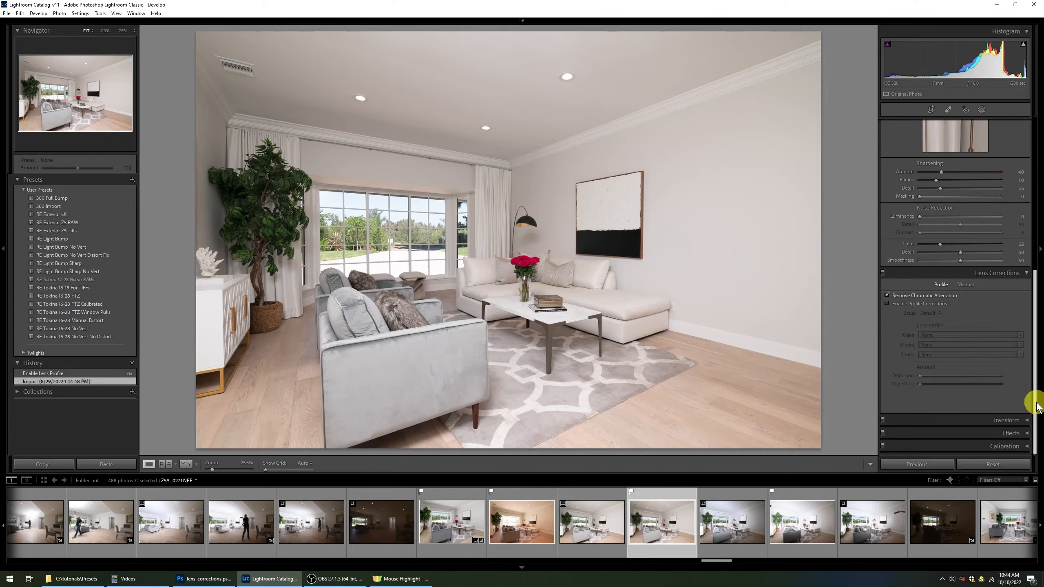
Apply the RE Tokina 16-28 FTZ preset to the photo and review its basic, detail and lens correction settings.
drag(1036, 401, 1032, 170)
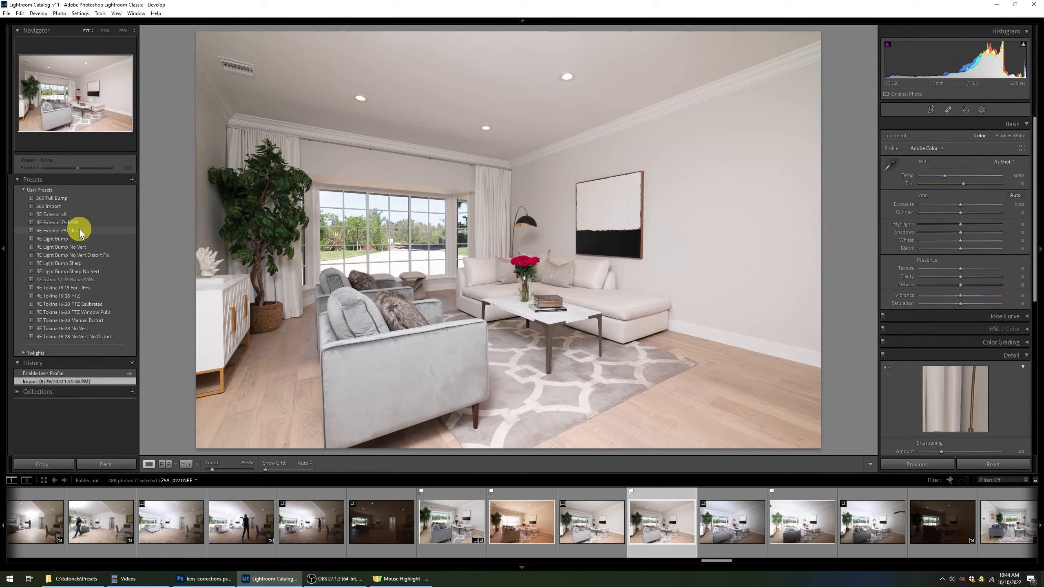
click(71, 298)
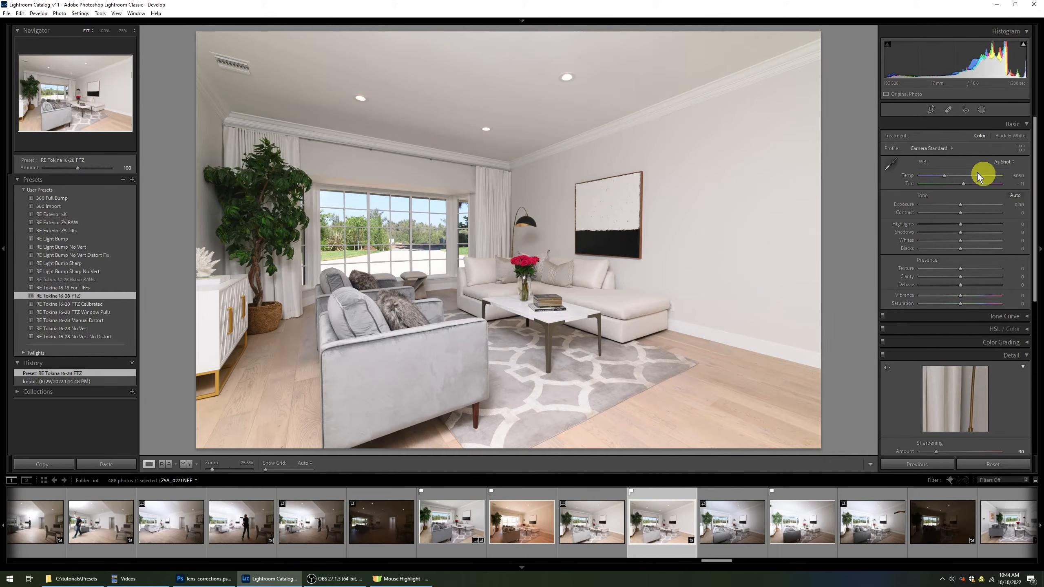
drag(1035, 170, 1036, 276)
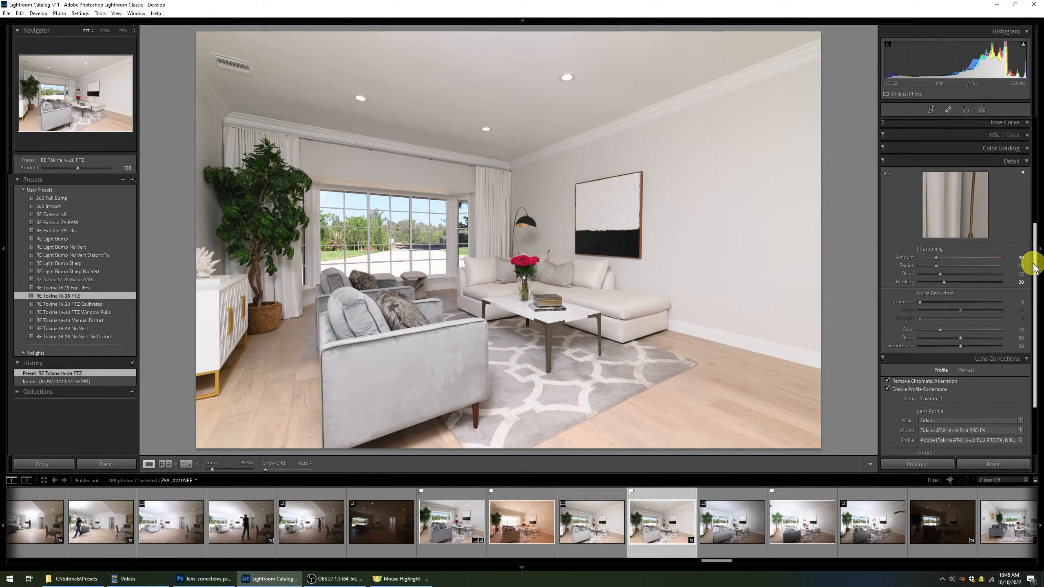
drag(1034, 261, 1034, 310)
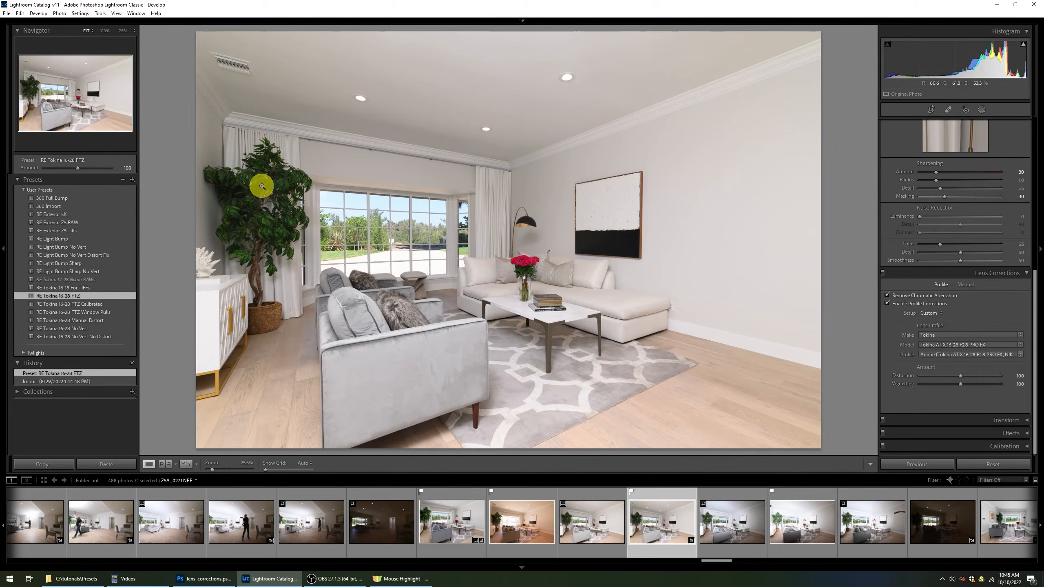
Start a new develop preset from the current settings to check which settings it includes, and cancel it.
click(132, 181)
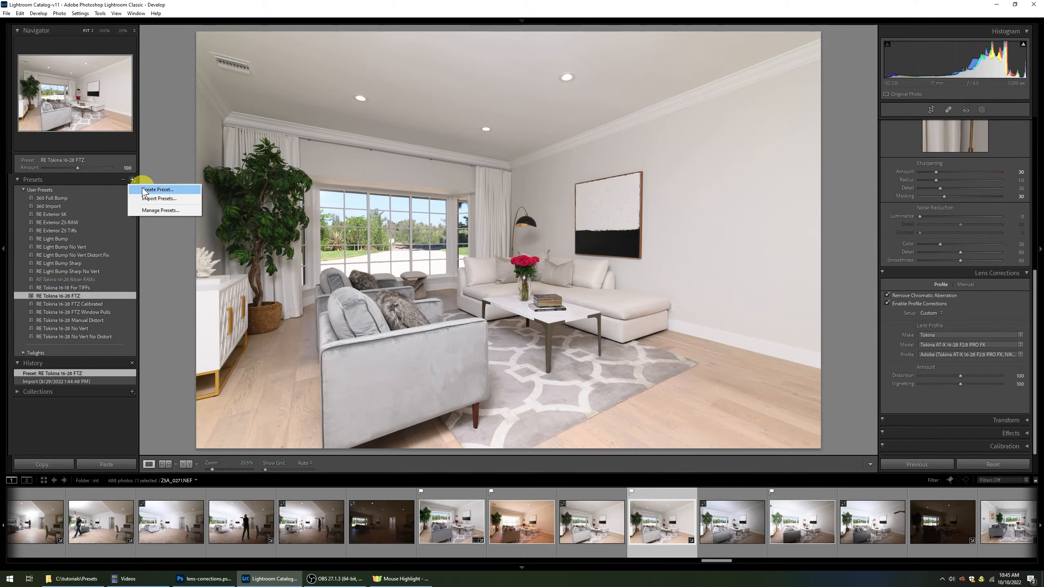
click(142, 189)
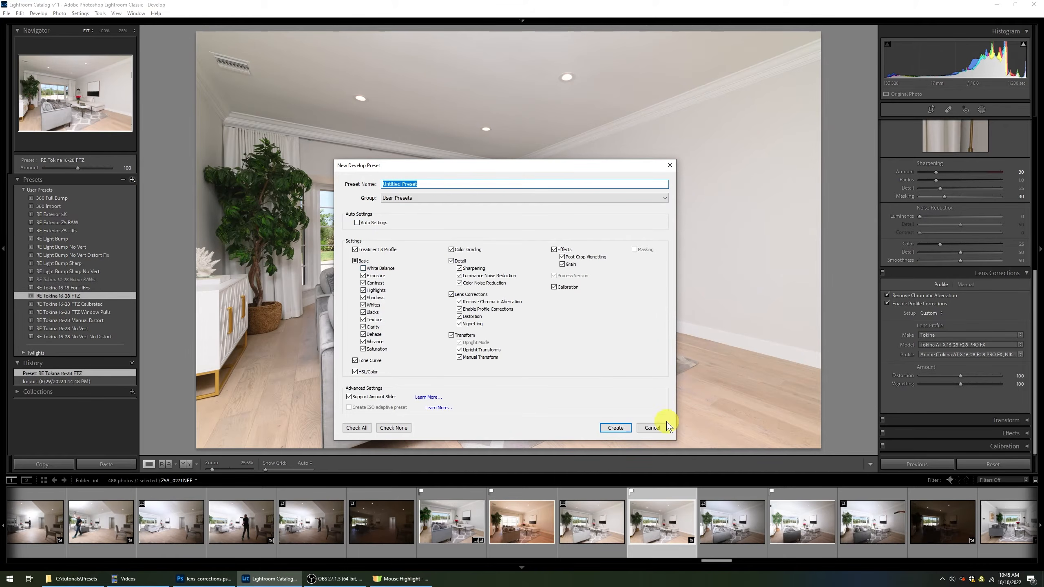
click(651, 428)
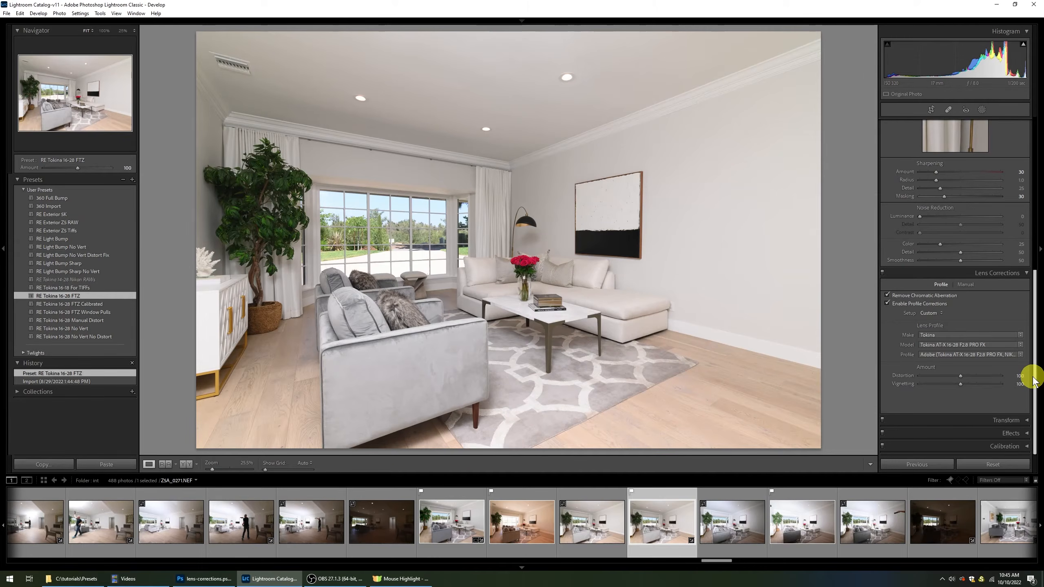
Select the flagged frames ZSA_0269.NEF, ZSA_0271.NEF and ZSA_0273.NEF together in the filmstrip.
drag(1032, 375, 1035, 212)
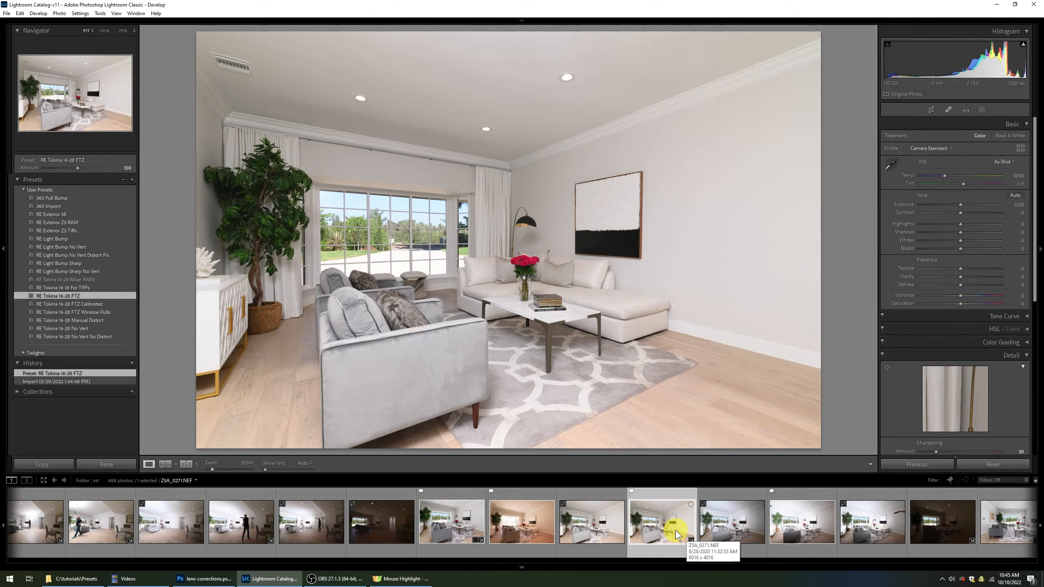
click(529, 524)
click(649, 530)
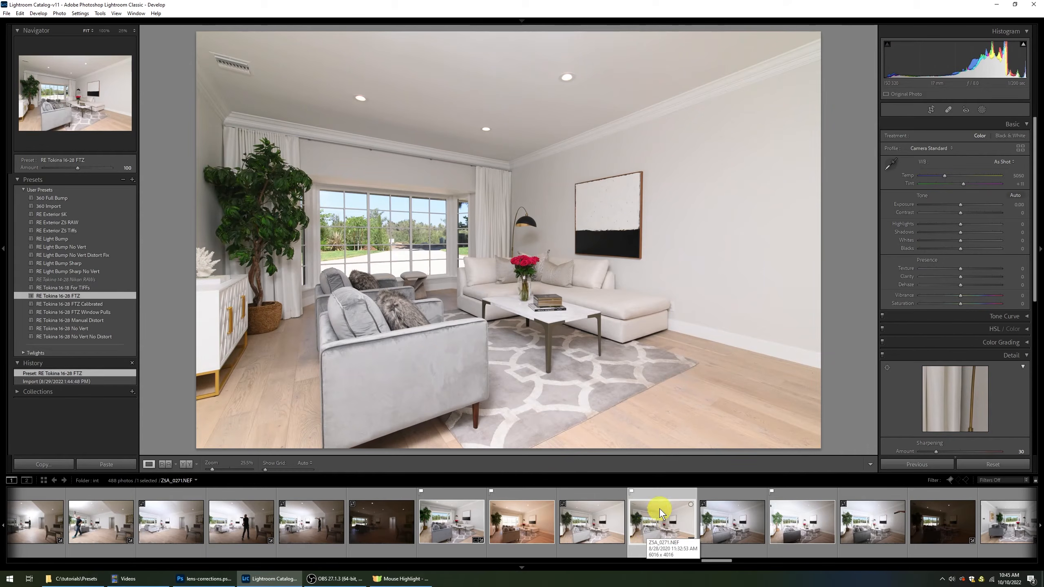
ctrl+click(513, 526)
ctrl+click(811, 528)
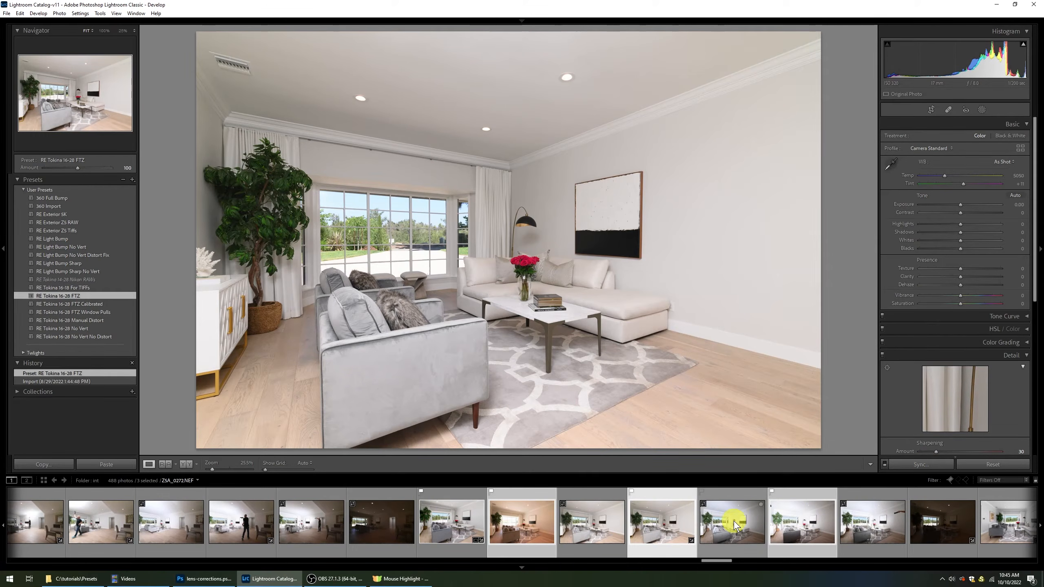
Copy the develop settings of ZSA_0271.NEF alone, leaving white balance and masking out.
click(645, 524)
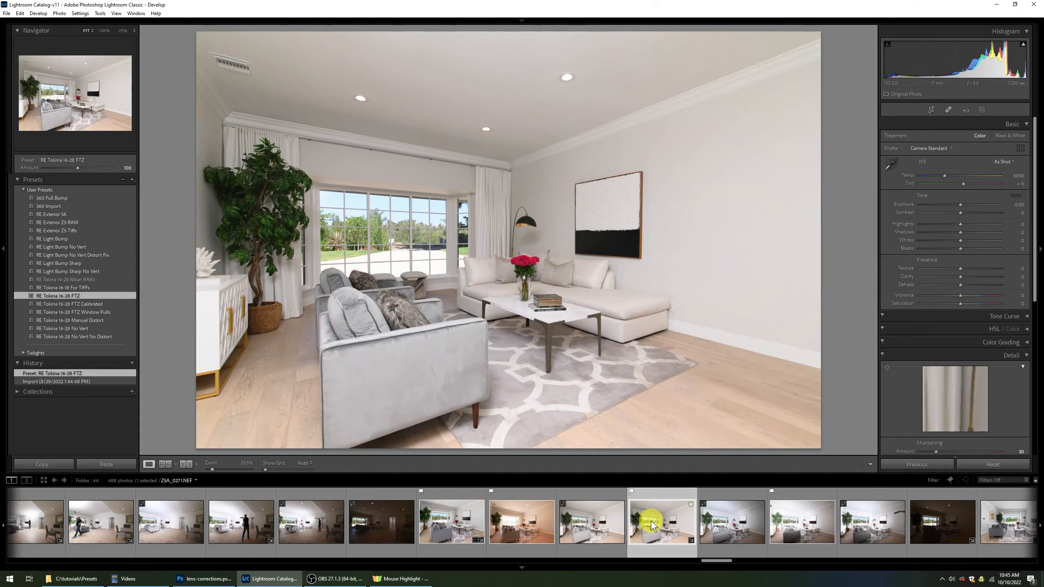
right_click(654, 521)
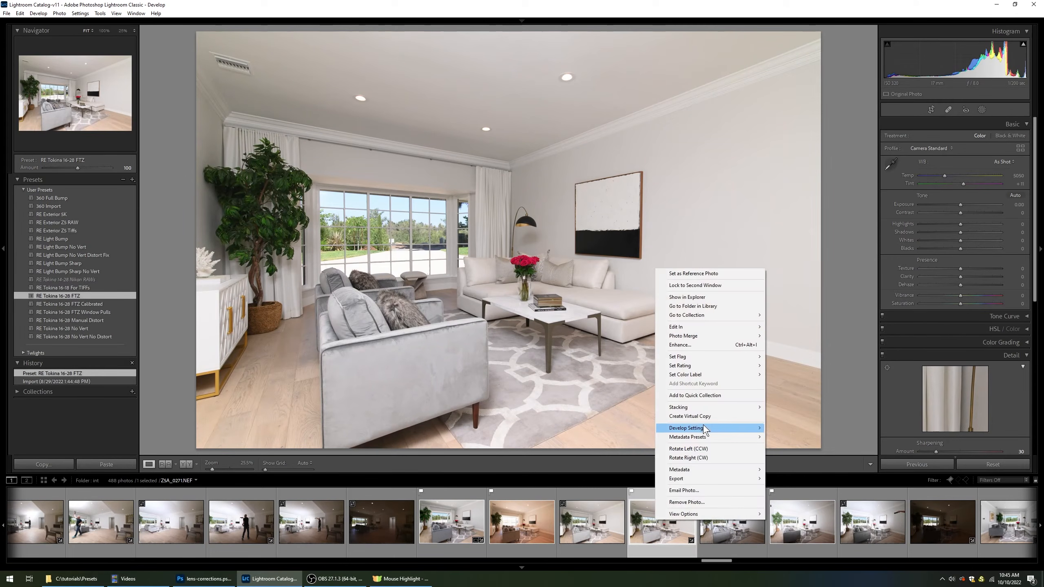
mouse_move(703, 424)
click(808, 460)
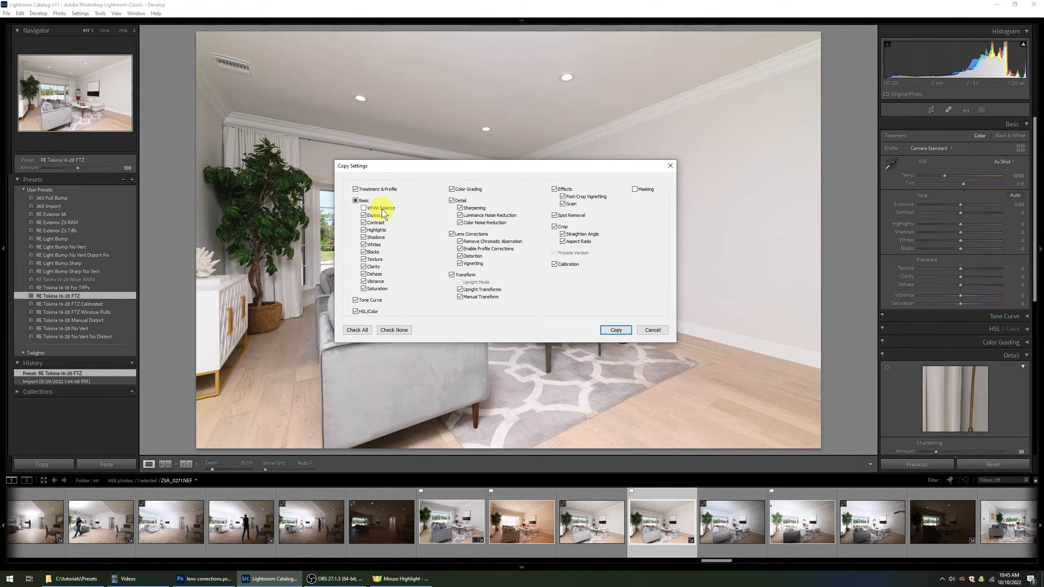
click(617, 331)
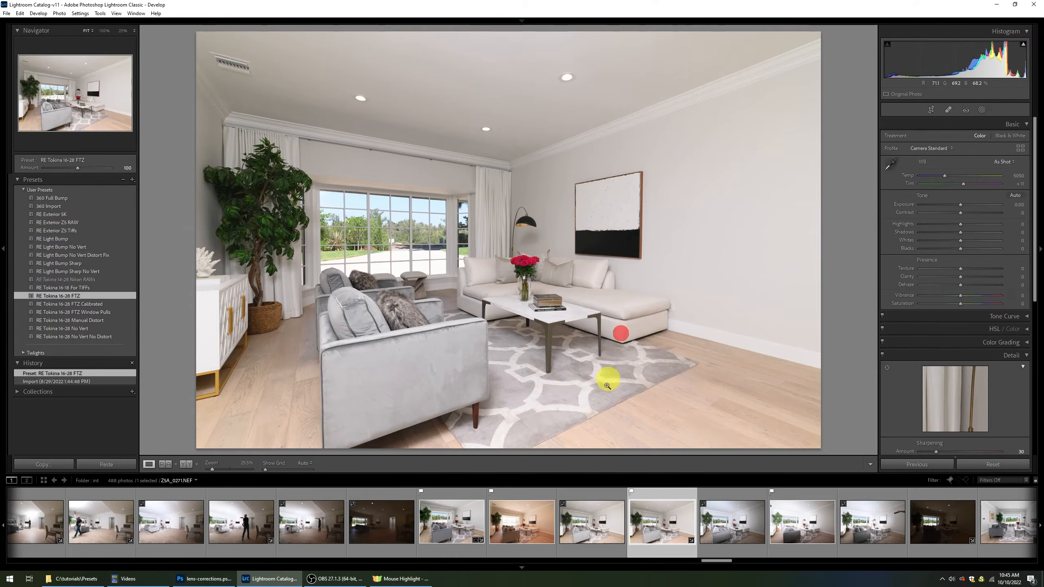
Paste the copied develop settings onto the warm-toned ZSA_0269.NEF and the bright ZSA_0273.NEF as well.
ctrl+click(789, 534)
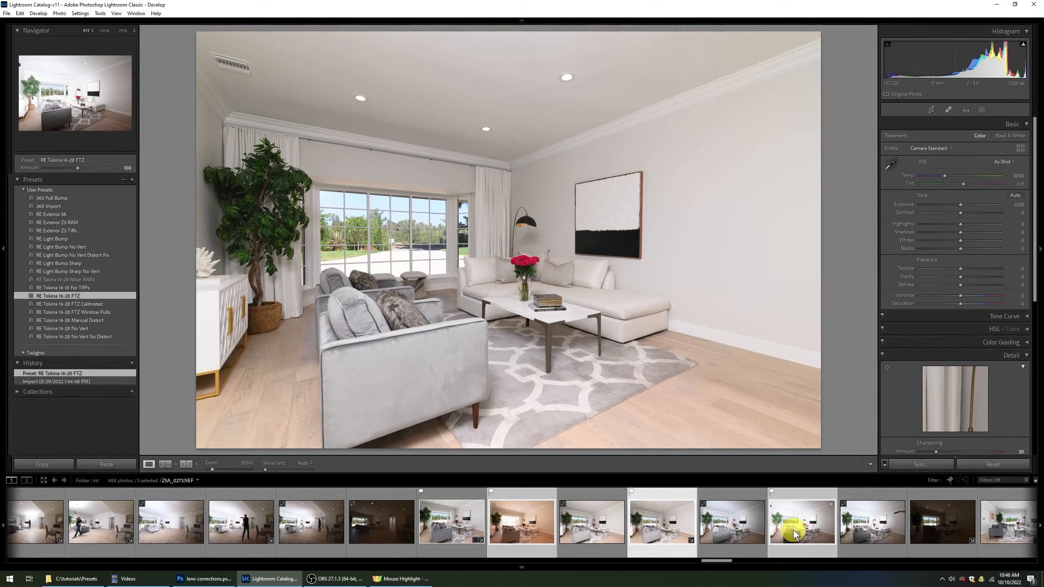
right_click(793, 531)
click(826, 439)
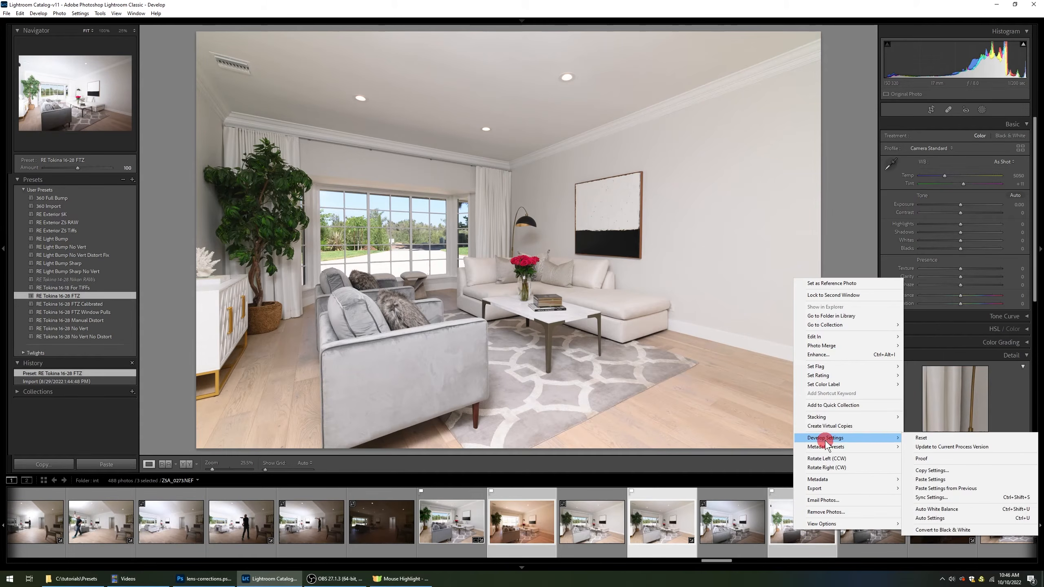
click(937, 480)
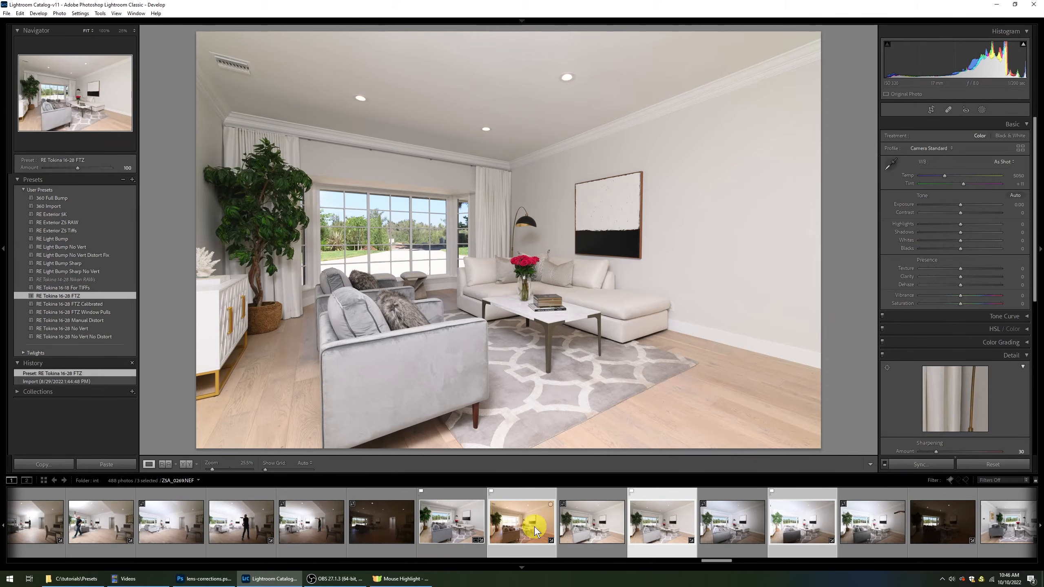
Compare the unprocessed neighbouring frame with the three living room frames that carry the preset's settings.
click(599, 526)
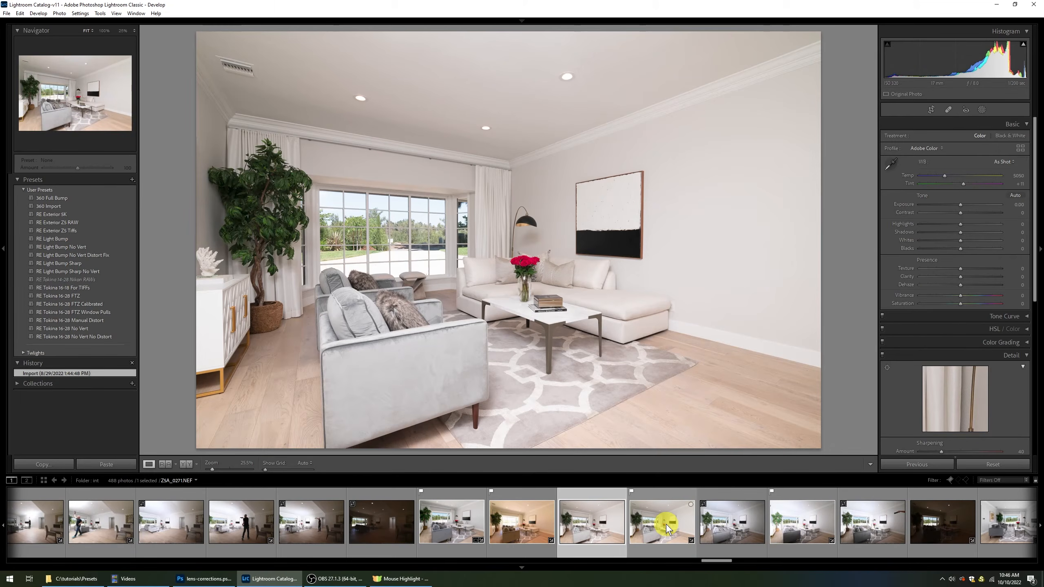
click(542, 524)
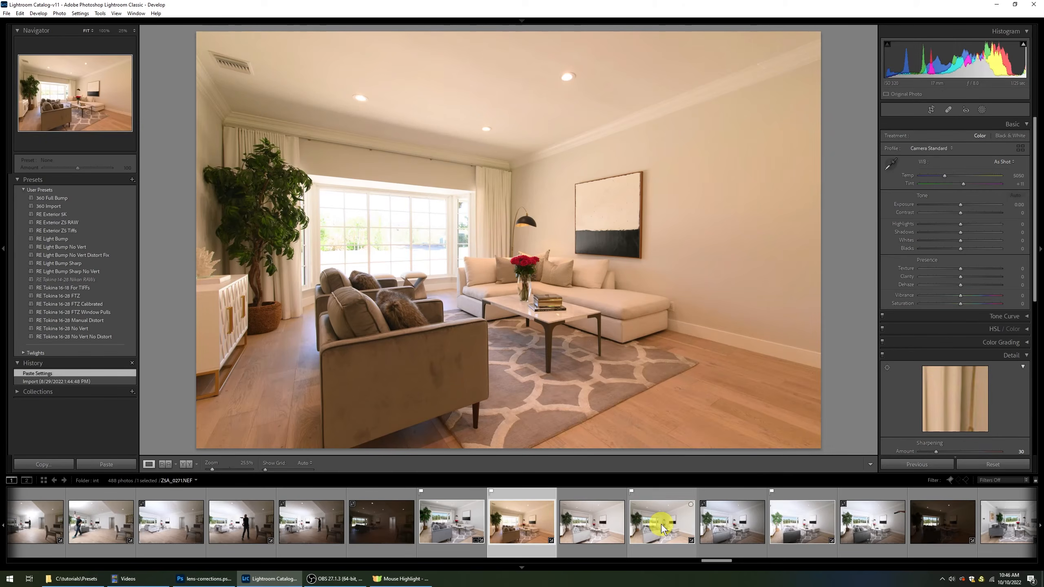
click(661, 524)
click(814, 519)
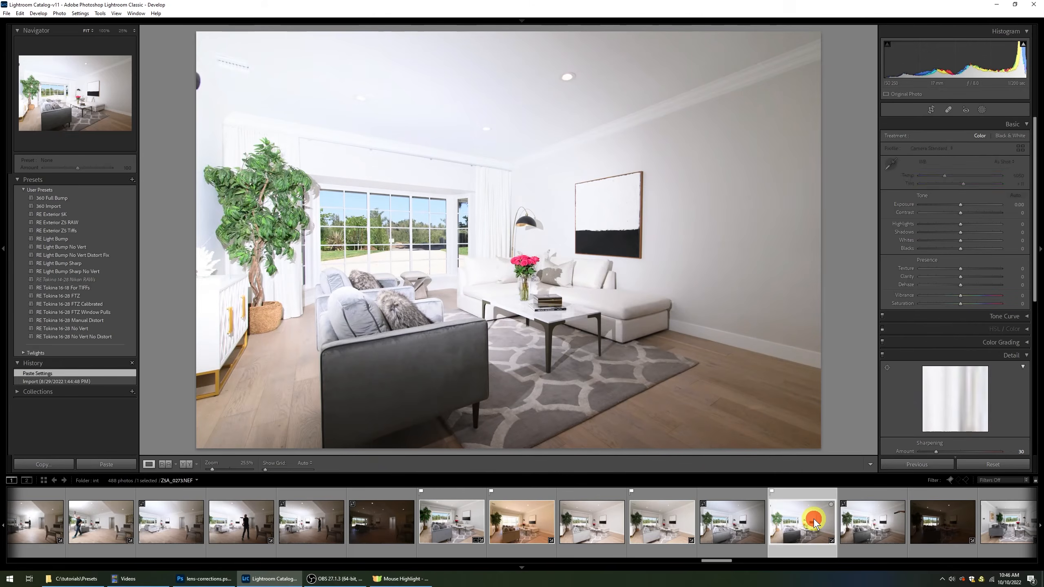
Set the colour temperature of ZSA_0271.NEF to 4800 and the exposure of ZSA_0273.NEF to -0.18.
click(666, 521)
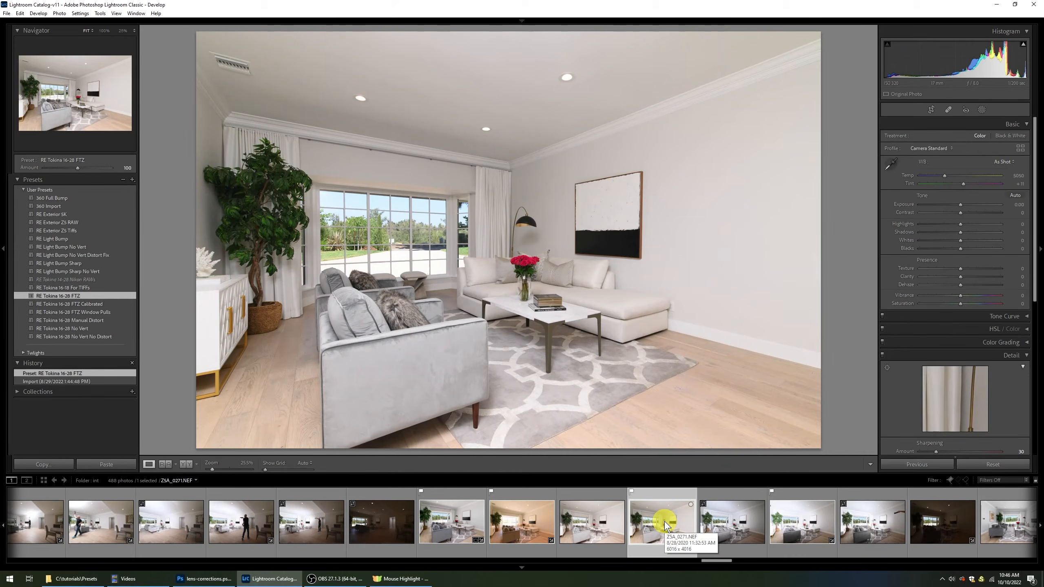
click(1016, 177)
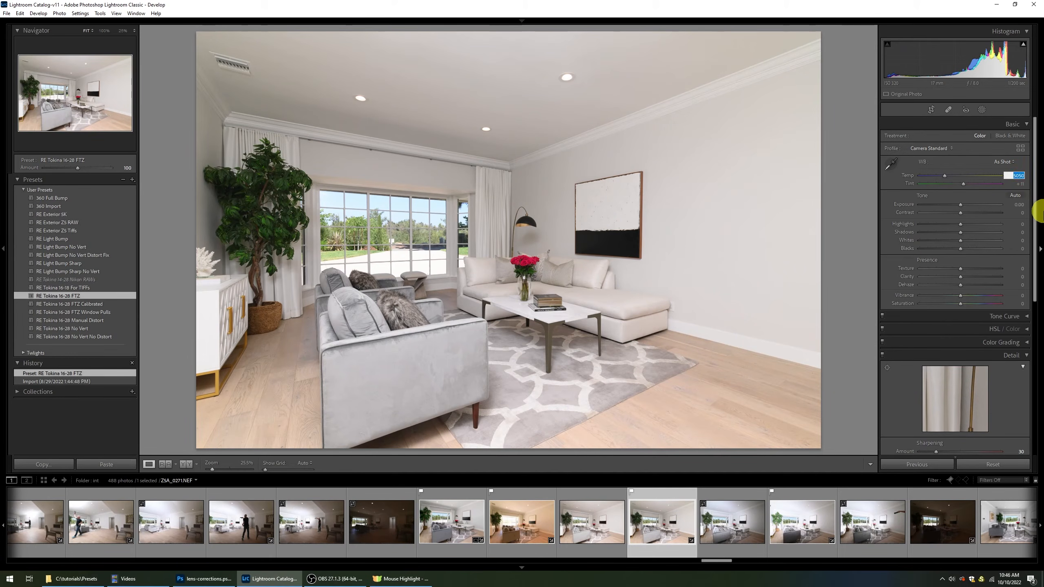
text(4800)
key(Return)
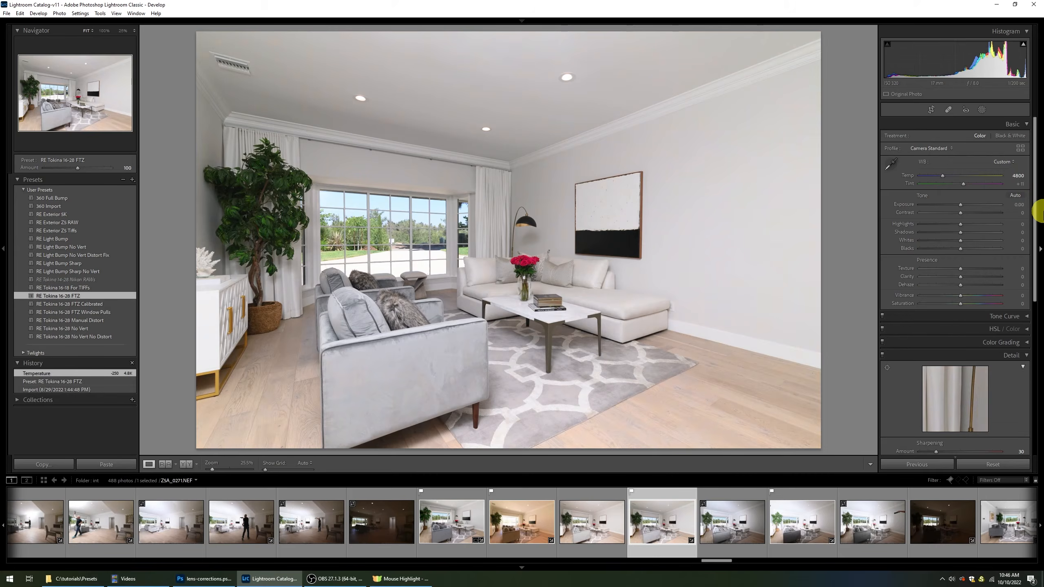
click(816, 523)
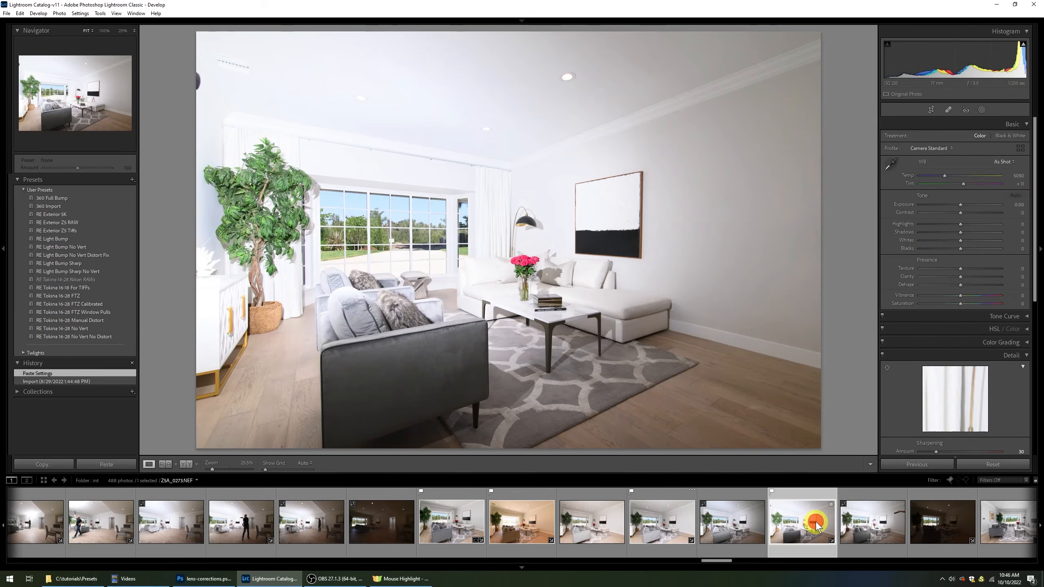
drag(960, 204, 958, 204)
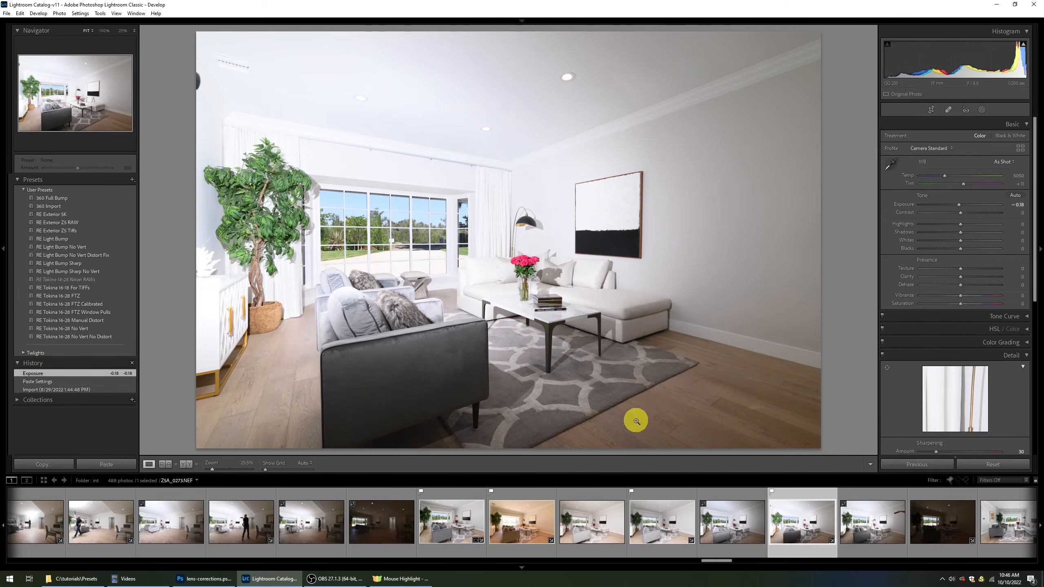
Open the three living room frames ZSA_0269, ZSA_0271 and ZSA_0273 together as layers in Photoshop.
click(543, 522)
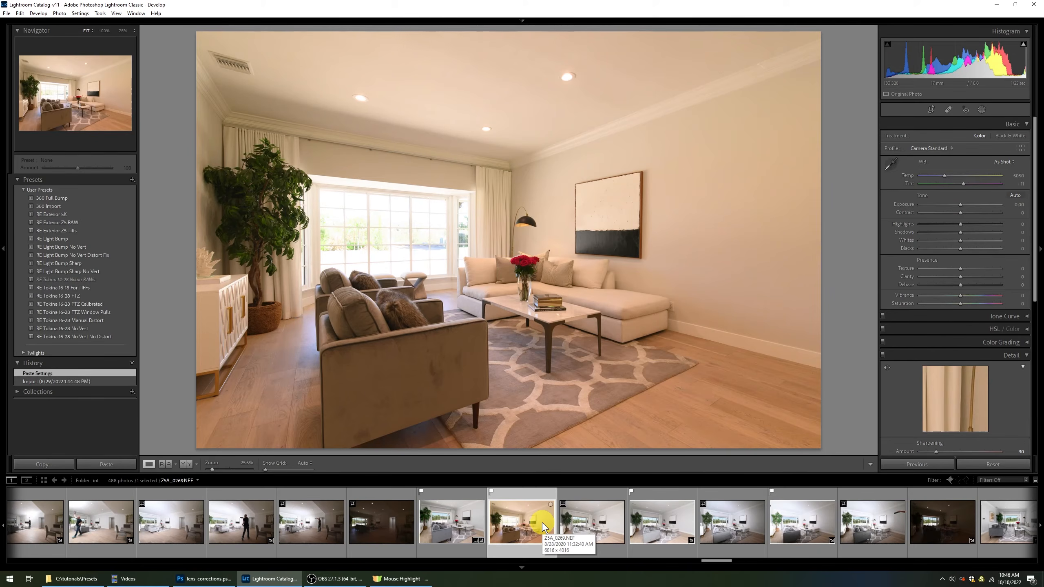
ctrl+click(801, 529)
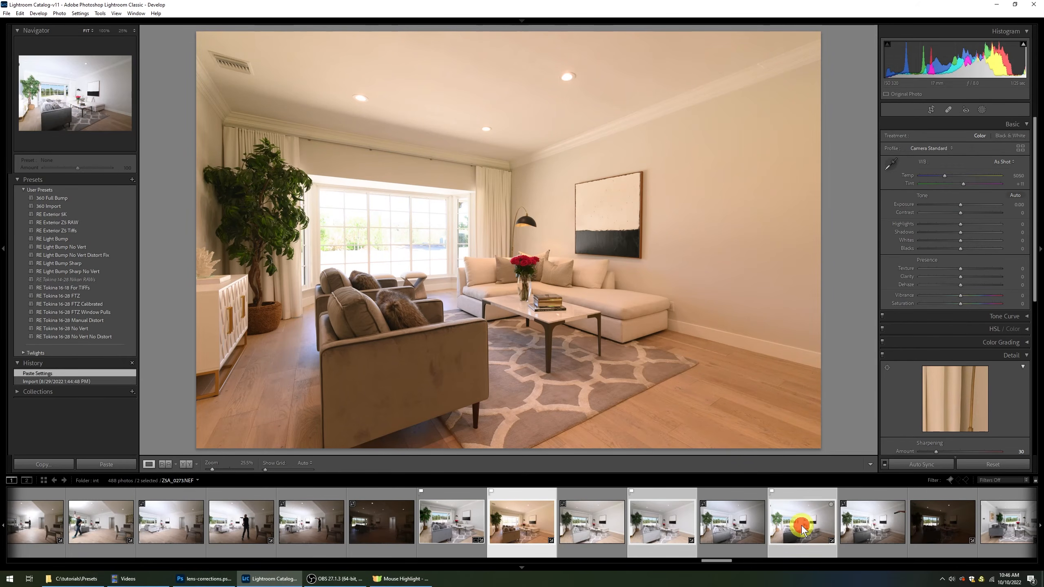
right_click(801, 527)
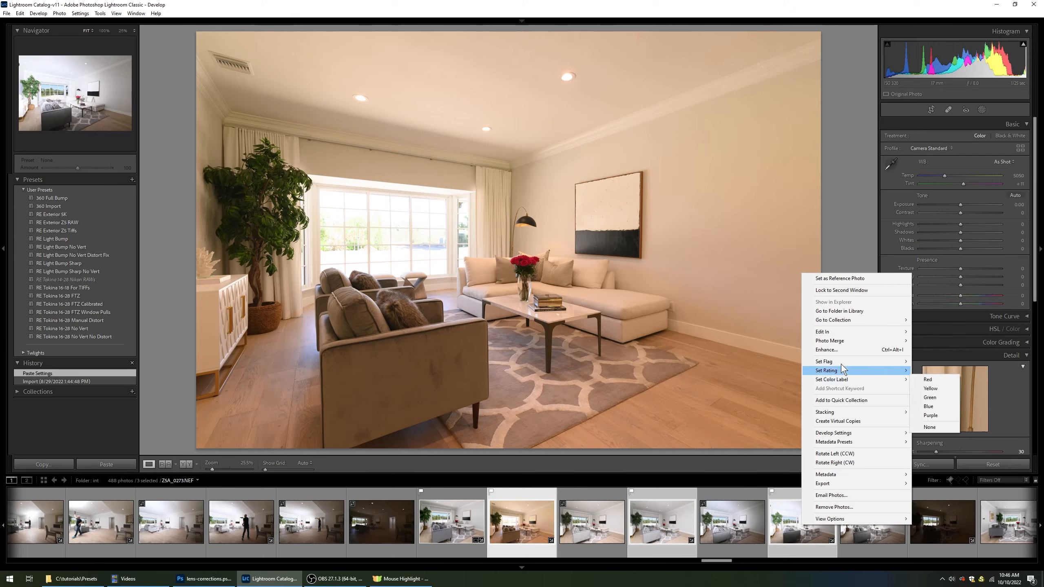
mouse_move(837, 332)
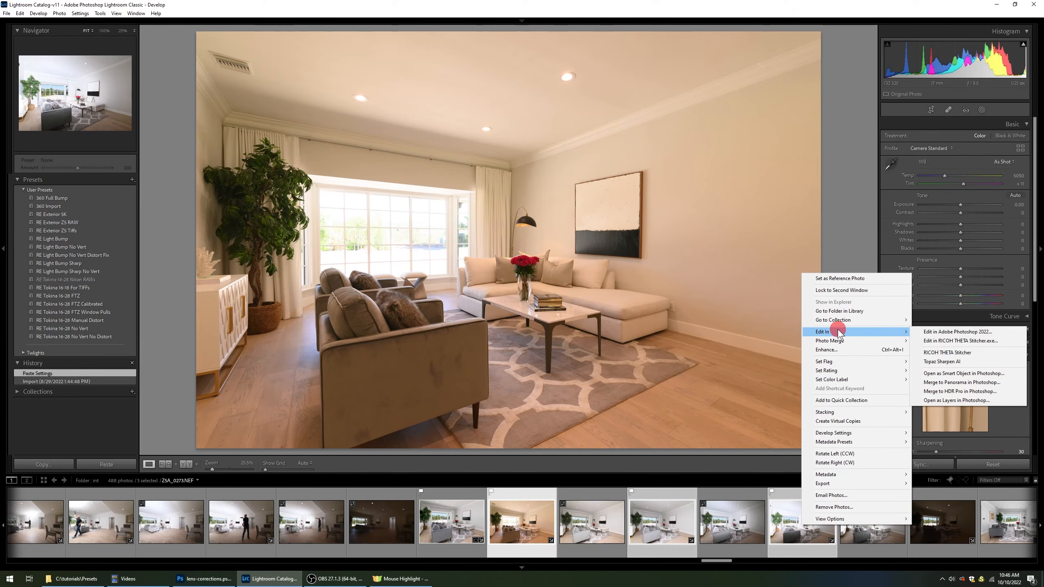
click(952, 400)
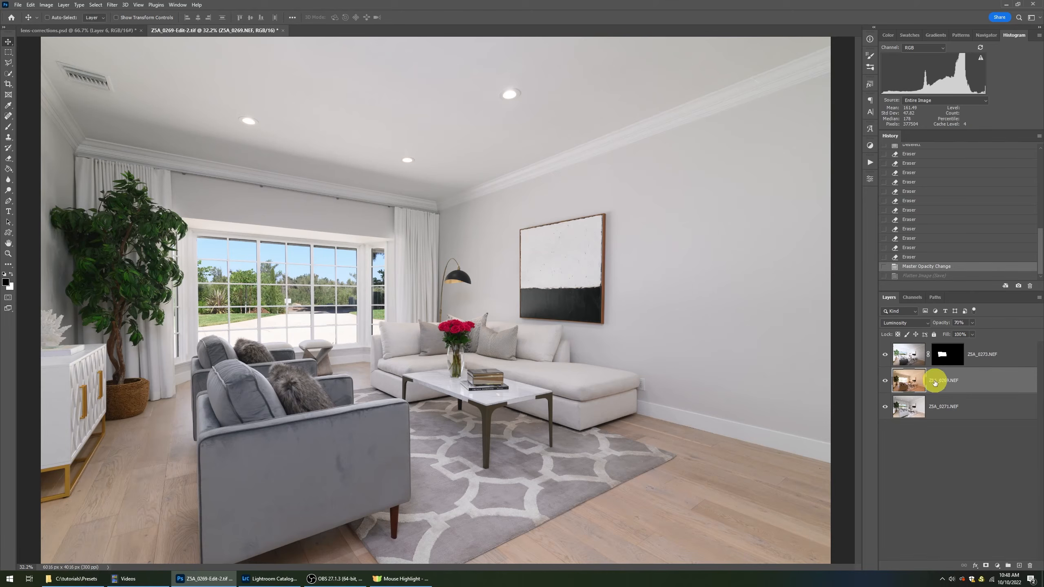
Toggle the masked ZSA_0273 window layer and the ZSA_0269 luminosity layer off and on to compare their contributions.
click(886, 354)
click(886, 354)
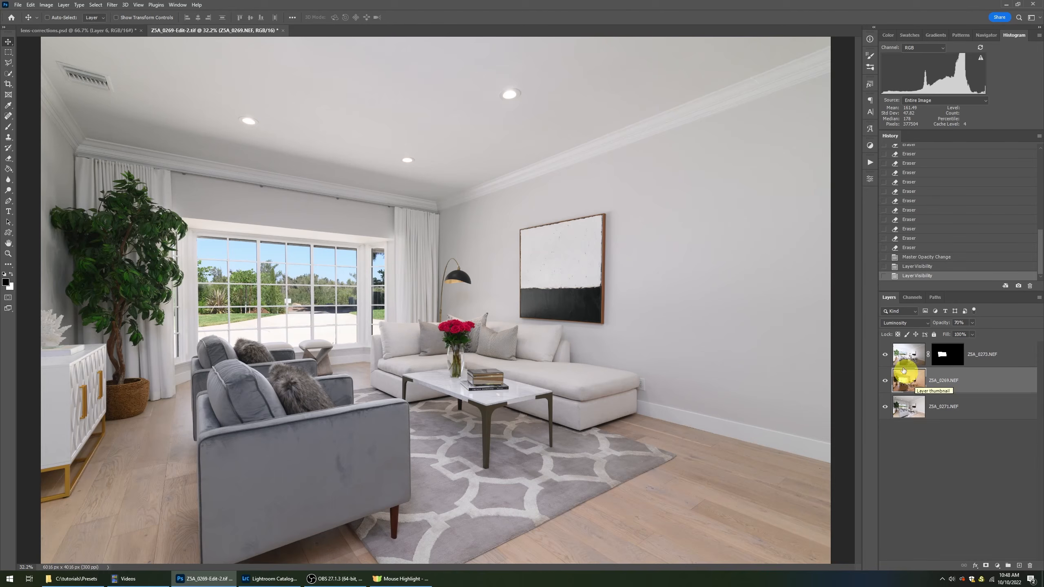
click(886, 382)
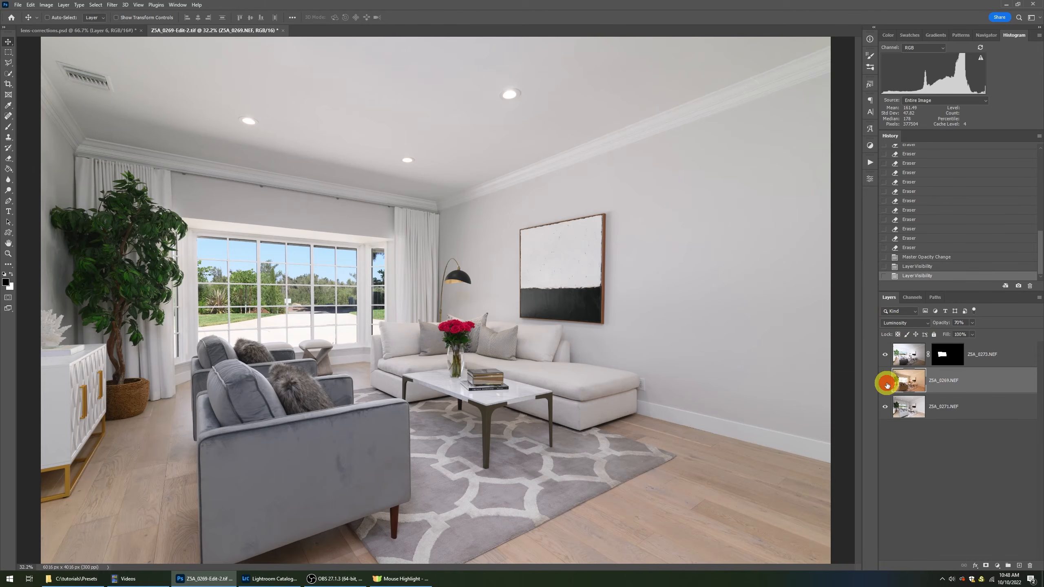
click(886, 383)
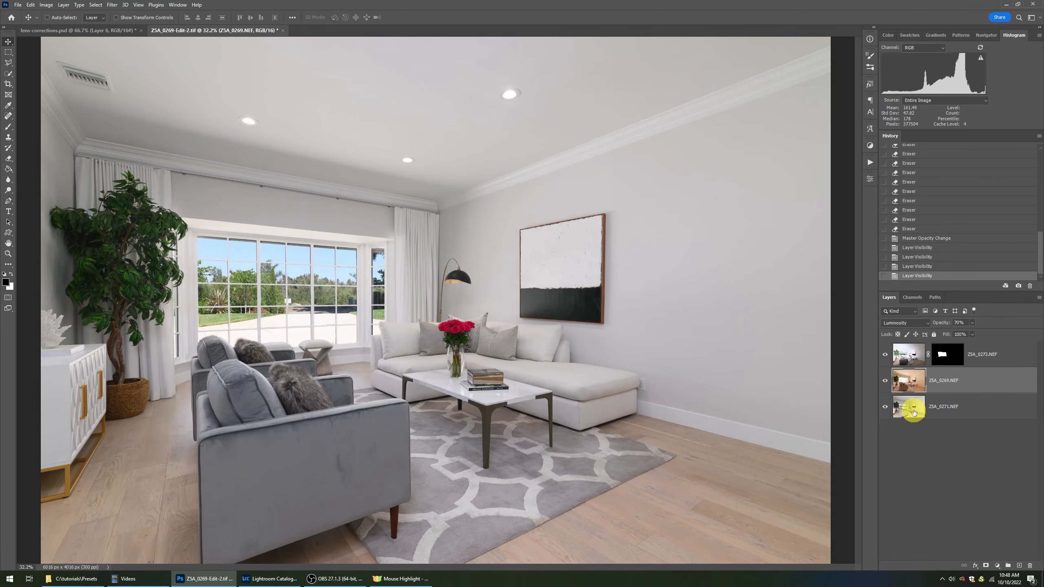
Flatten the blended living room image into a single layer and save it.
key(alt+l)
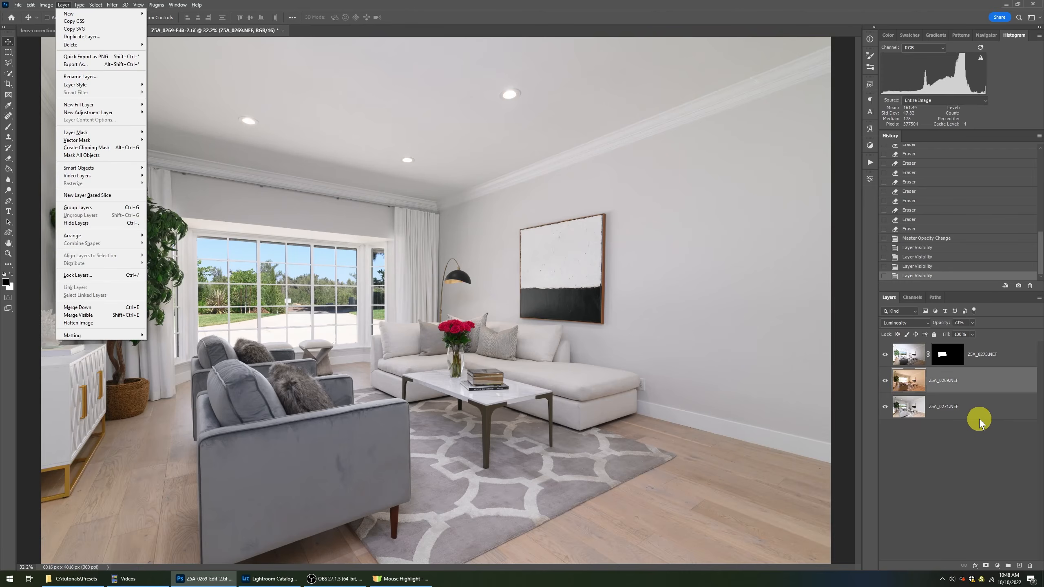
key(f)
key(ctrl+s)
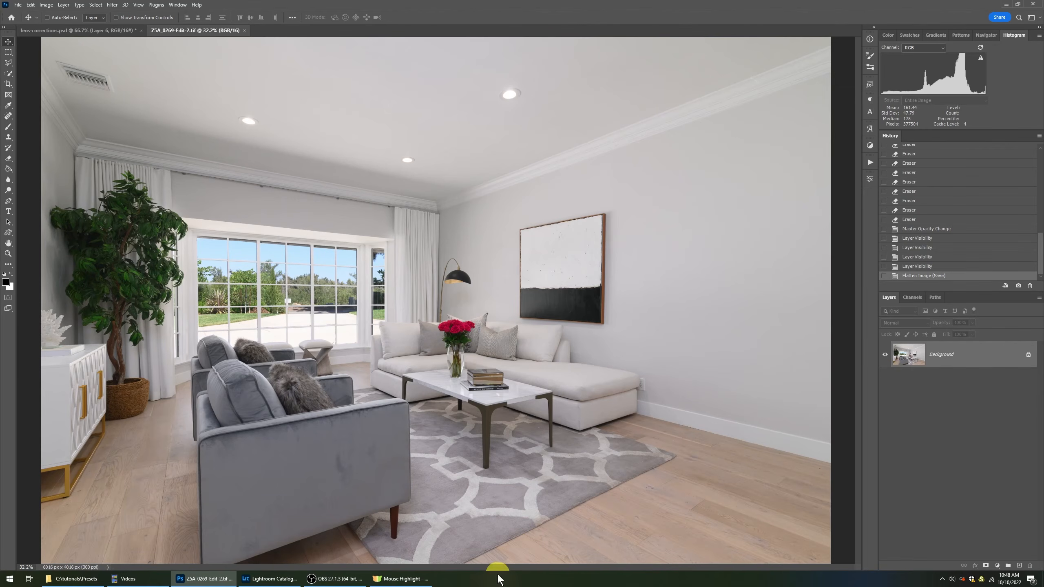
Switch to Lightroom Classic and apply the RE Light Bump preset to ZSA_0269-Edit-2.tif, comparing it with RE Light Bump No Vert.
click(263, 584)
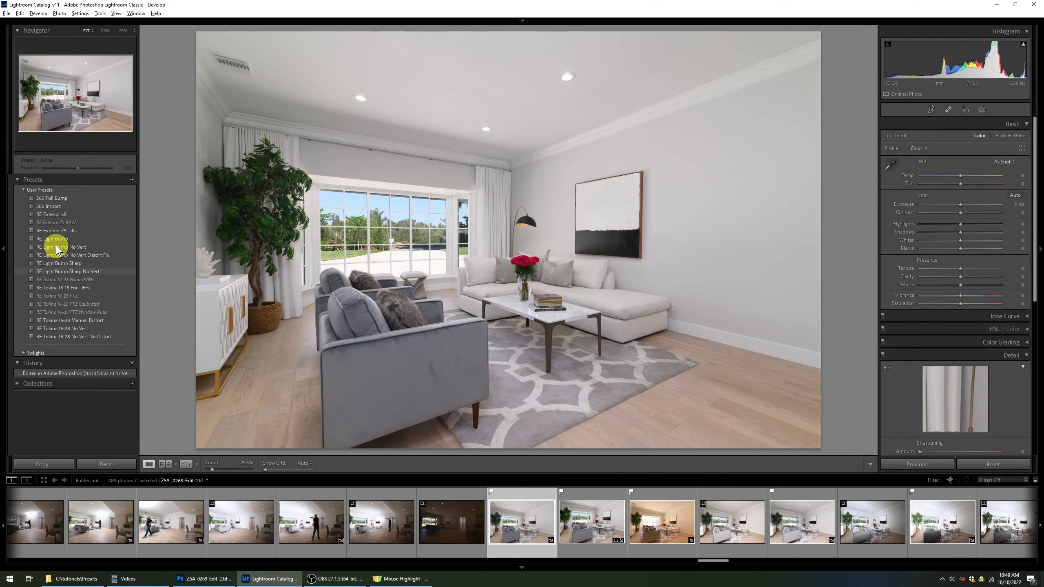
click(57, 240)
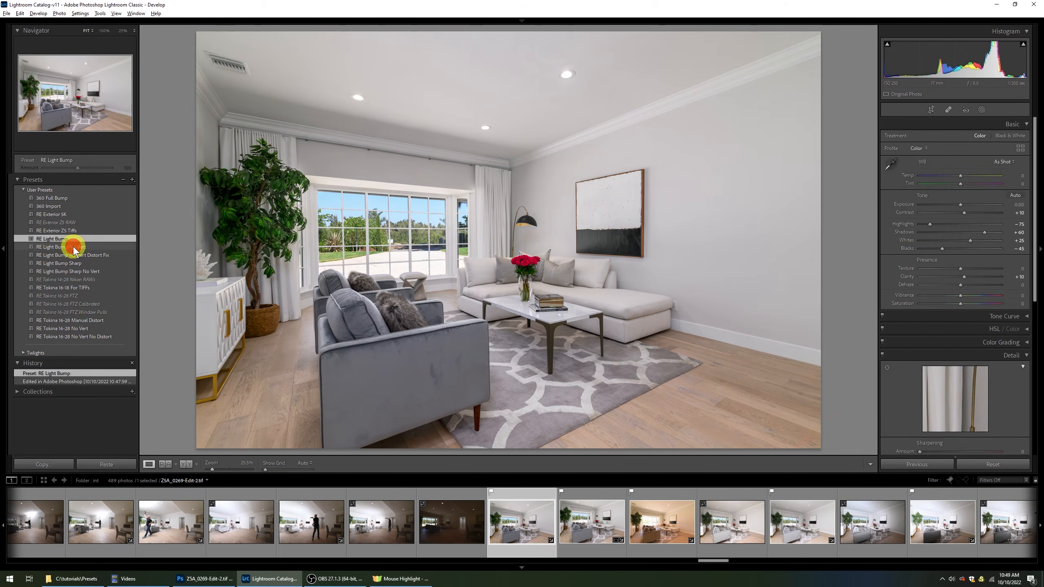
click(74, 247)
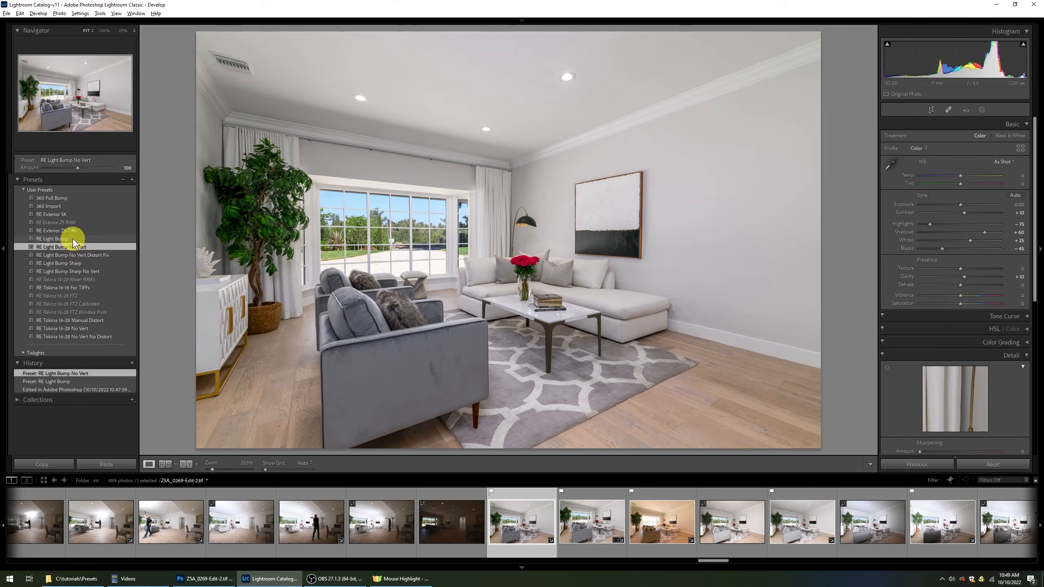
click(73, 239)
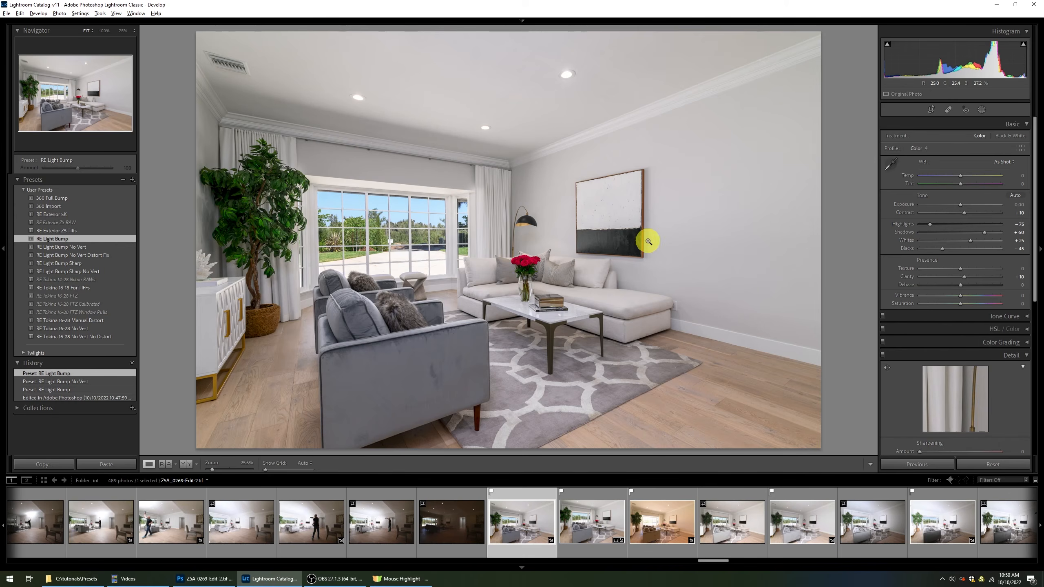
Examine which settings a new develop preset can include, particularly the transform options, and close without creating one.
click(132, 180)
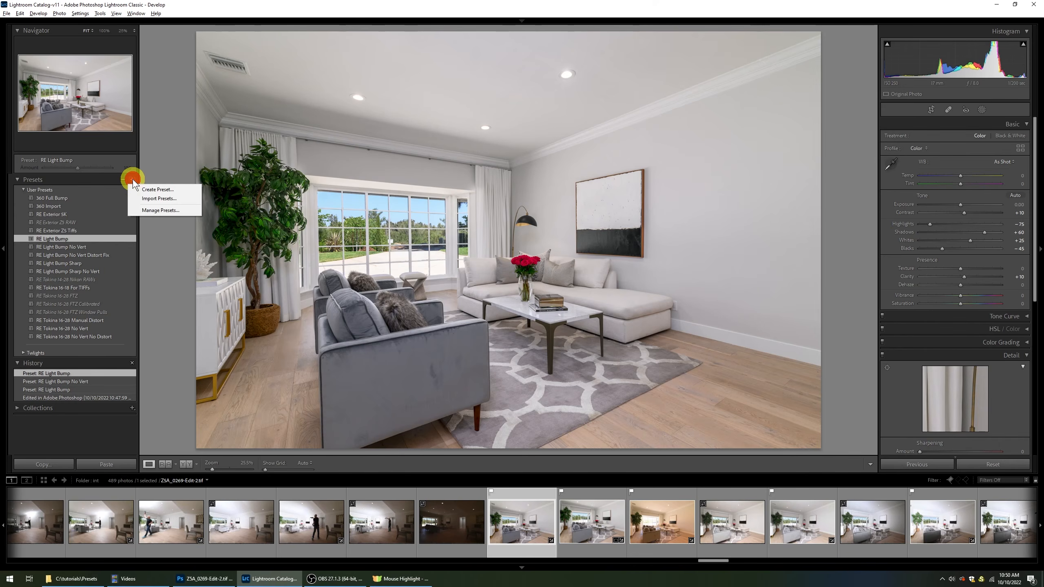
click(145, 189)
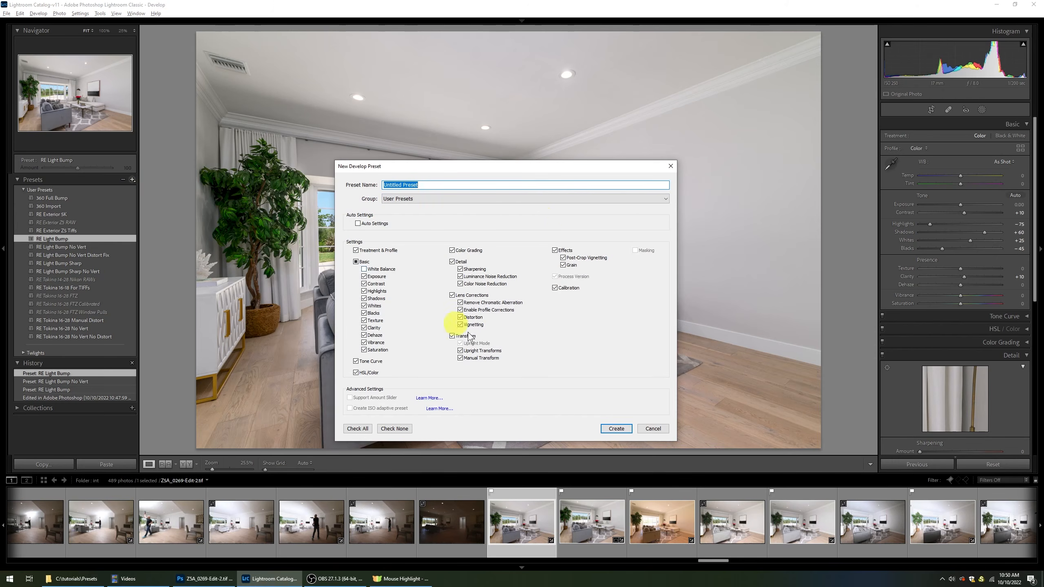
click(653, 428)
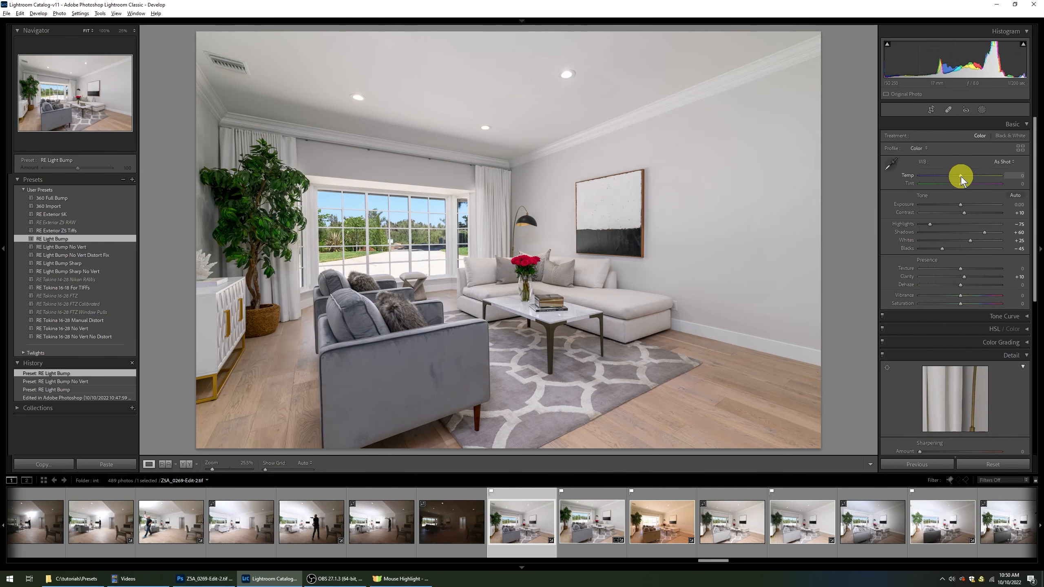
Set the blended image's white balance to temperature -1 and tint -2, and its shadows to +46.
drag(960, 177, 959, 177)
click(1017, 175)
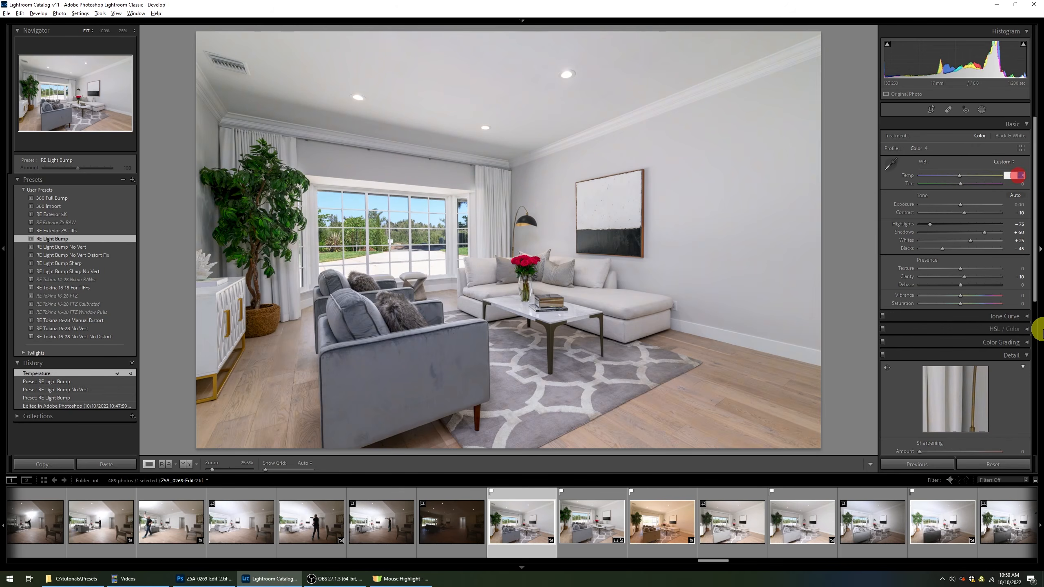
text(-1)
key(Tab)
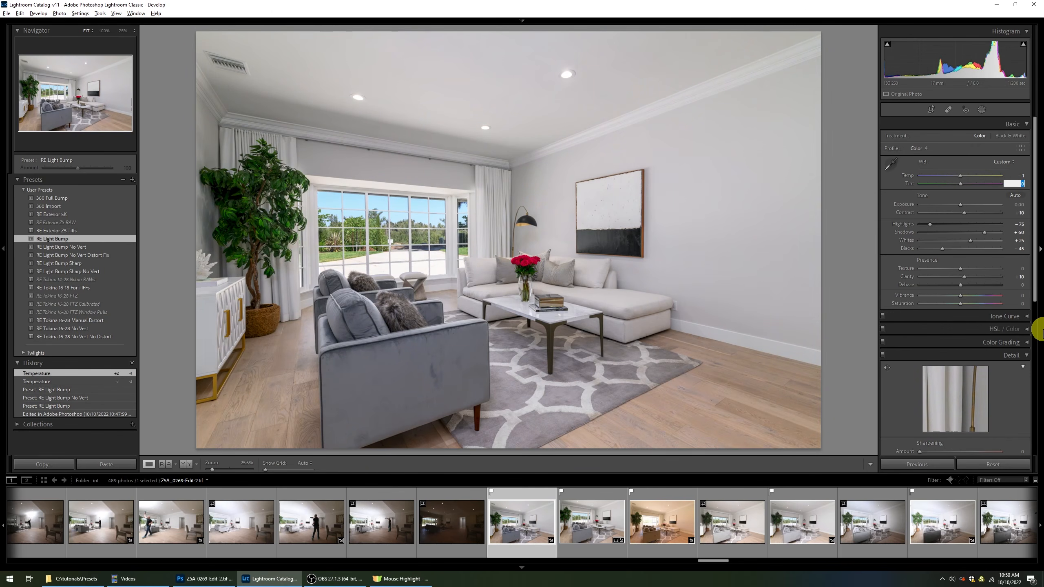
text(-2)
key(Return)
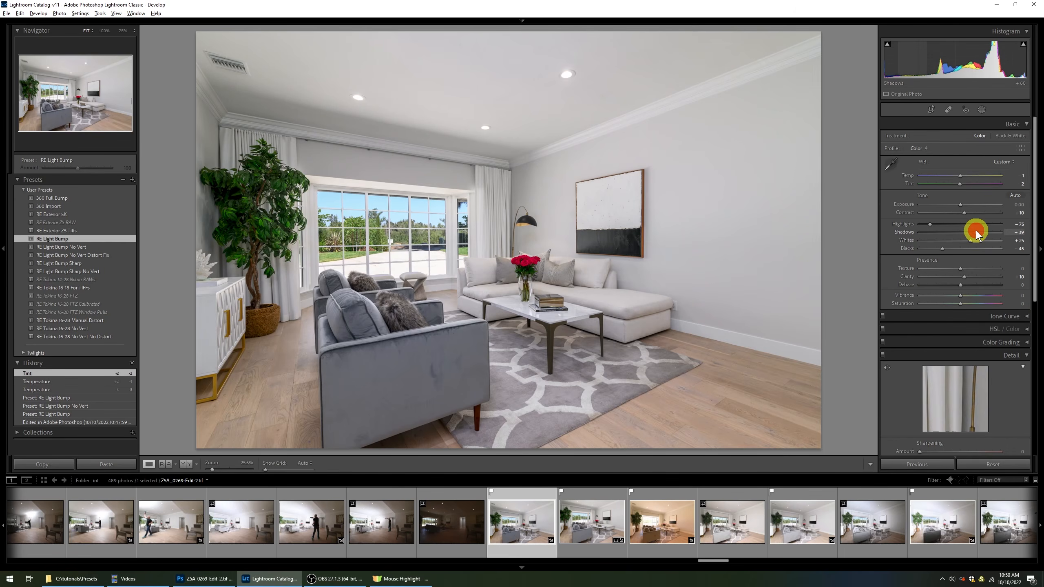
drag(976, 233, 979, 233)
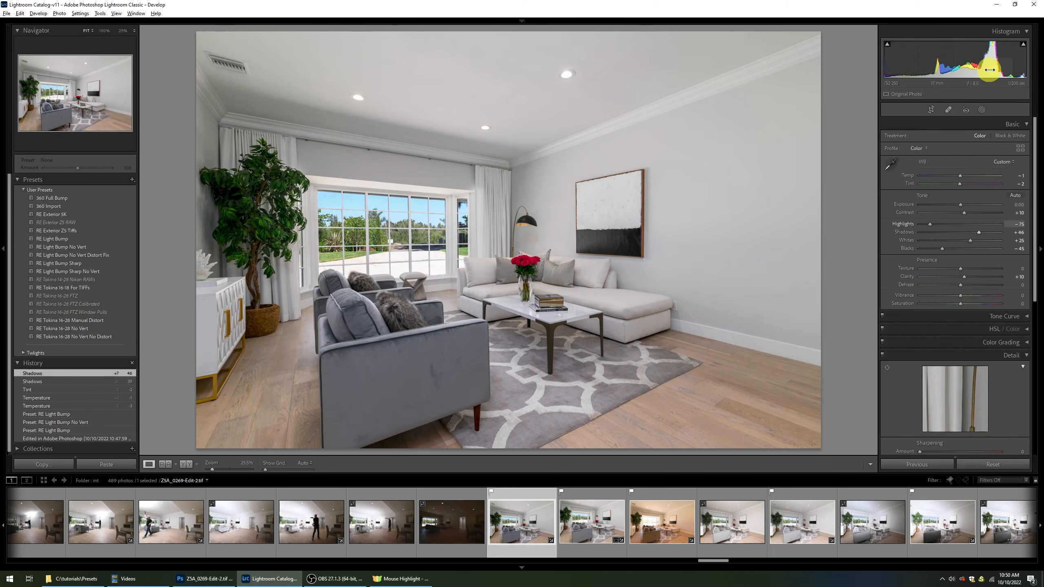